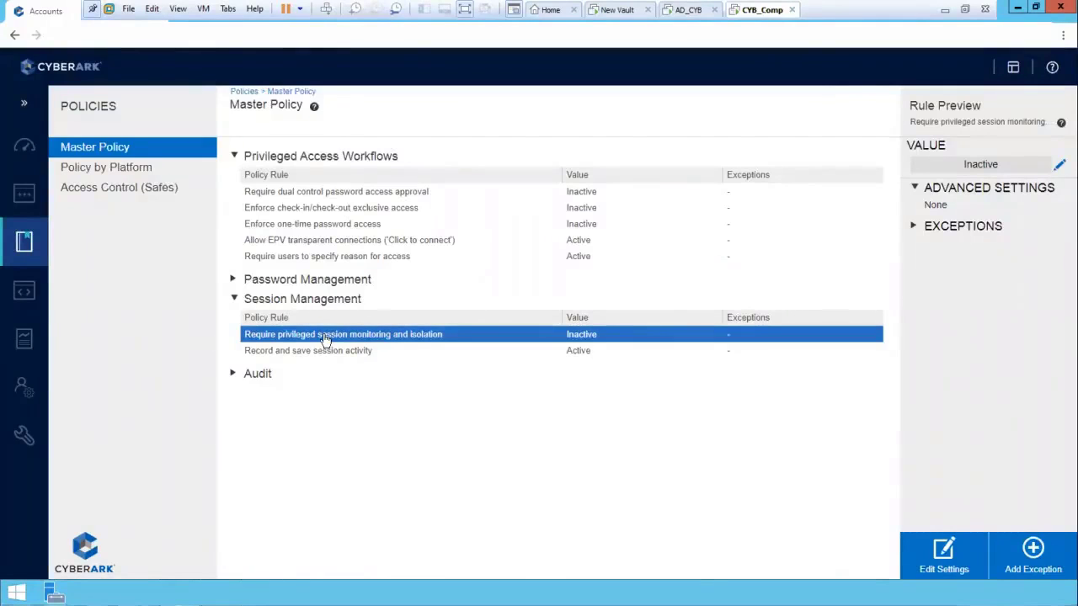
Set the "Require privileged session monitoring and isolation" rule in the Master Policy to Active and save it
{"action": "left_click", "coordinate": [941, 554]}
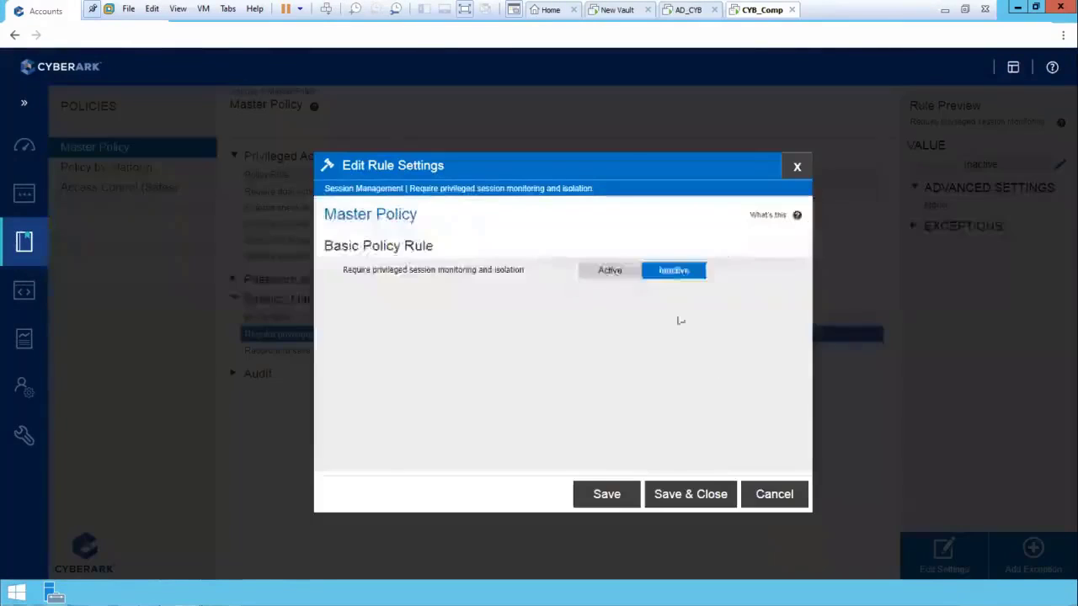
{"action": "left_click", "coordinate": [622, 277]}
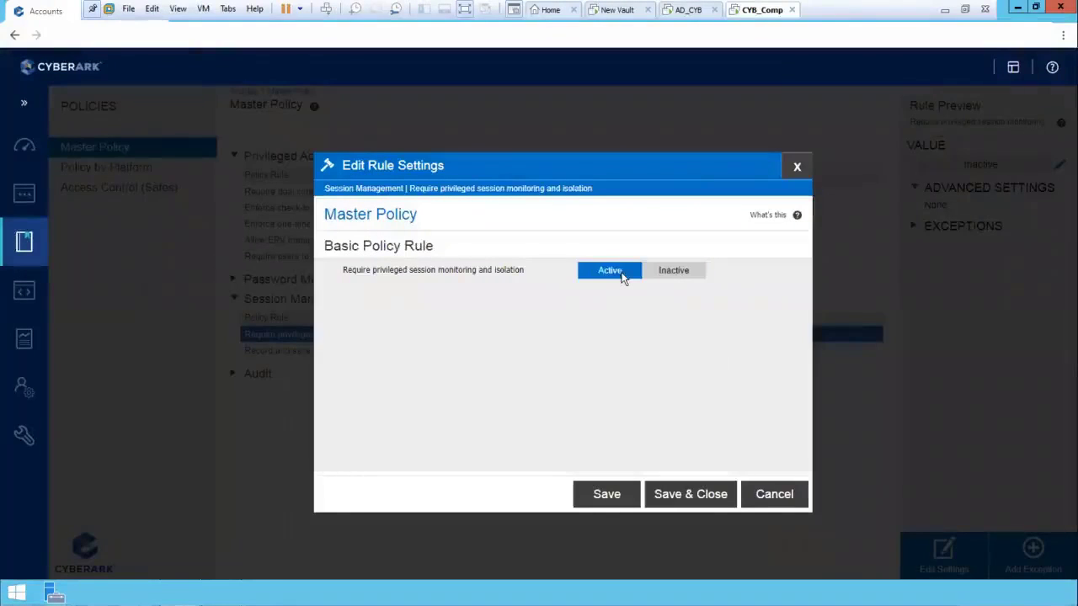
{"action": "left_click", "coordinate": [692, 496]}
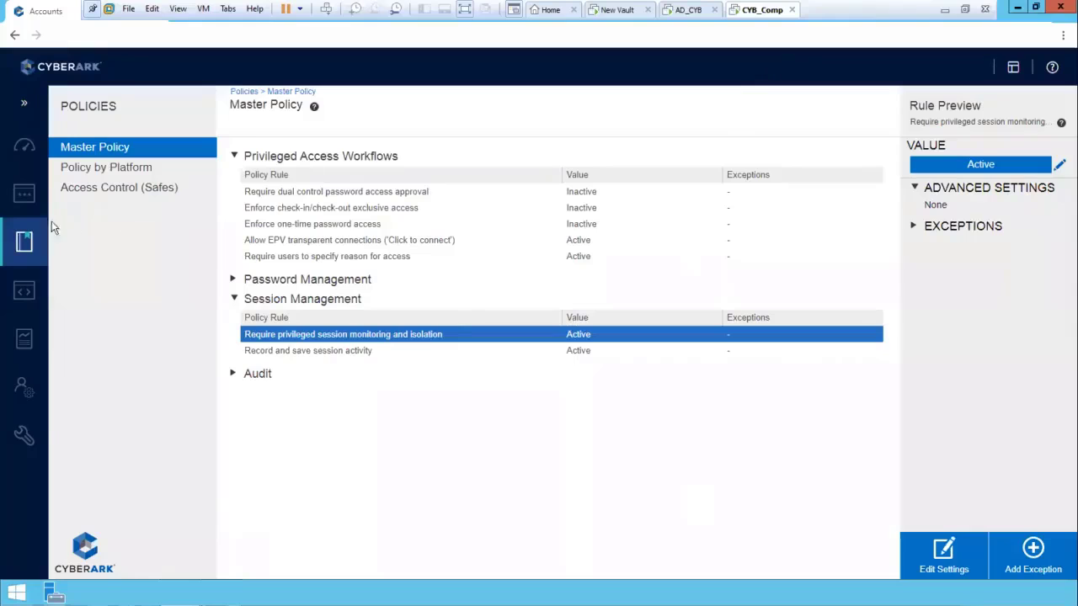
From the Accounts View, request a connection with the dauser1 account, giving the reason "test" and remote machine 10.10.1.3
{"action": "mouse_move", "coordinate": [26, 195]}
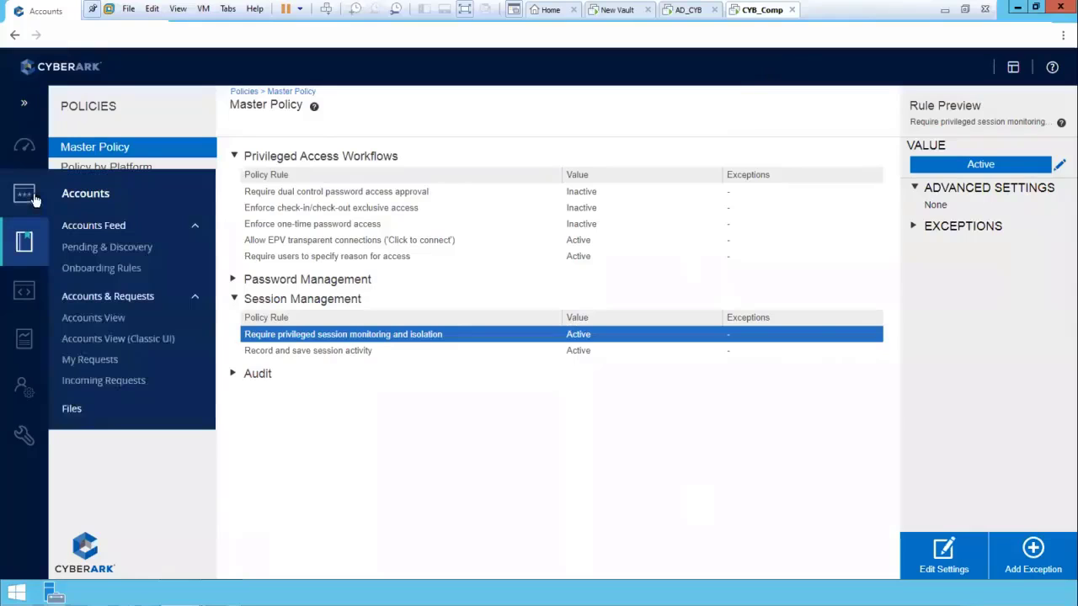
{"action": "left_click", "coordinate": [98, 317]}
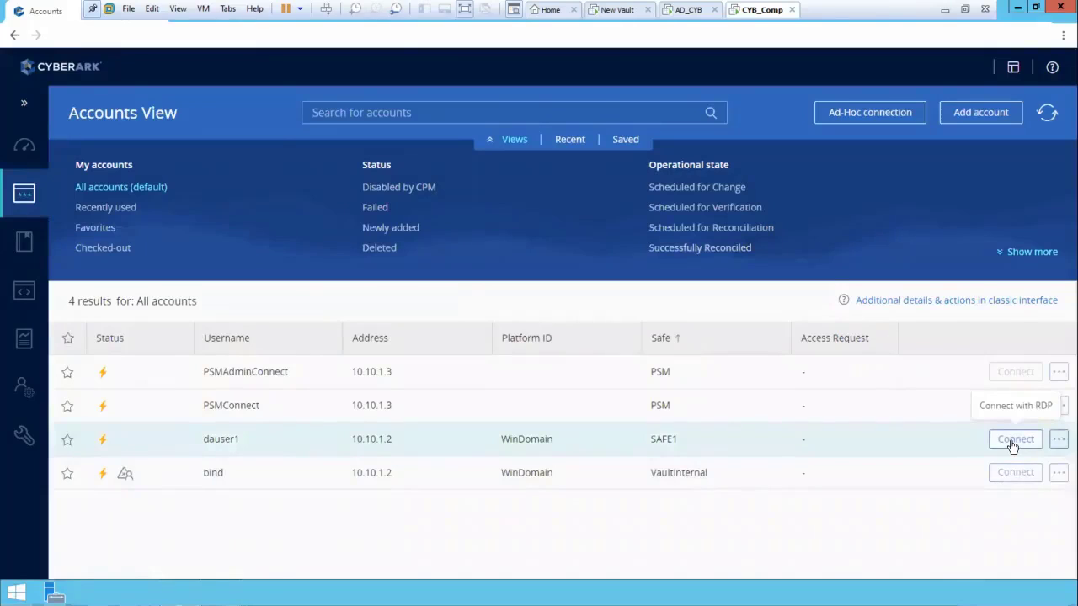
{"action": "left_click", "coordinate": [1012, 442]}
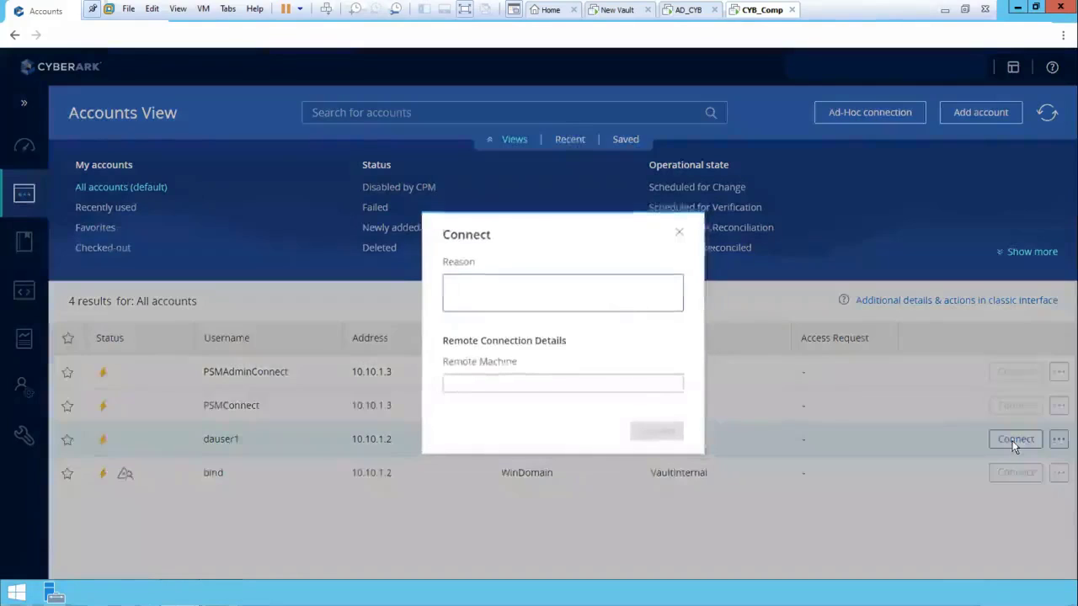
{"action": "type", "text": "test"}
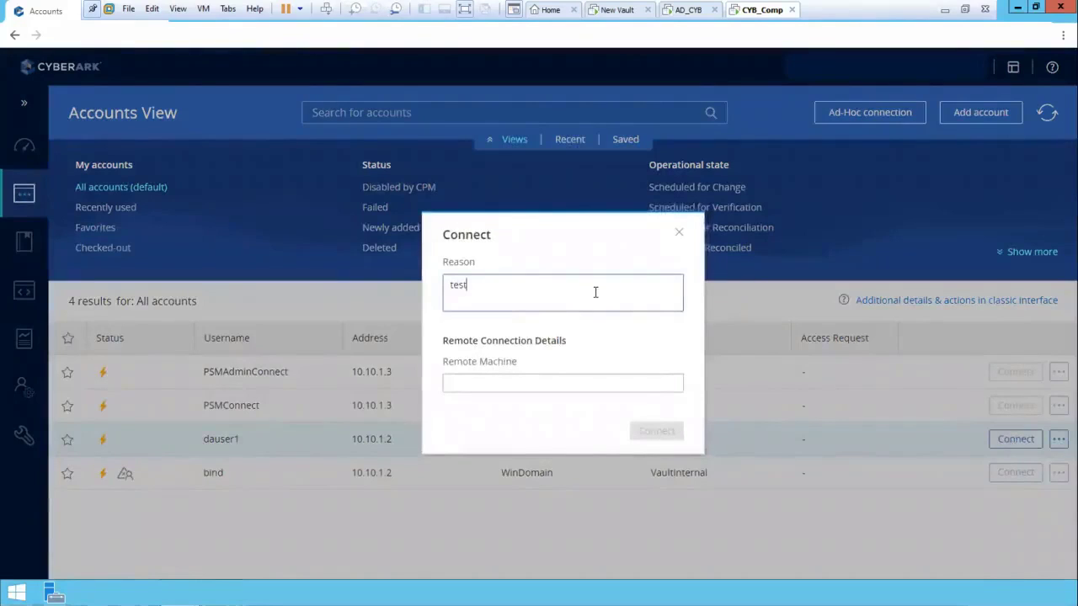
{"action": "left_click", "coordinate": [506, 383]}
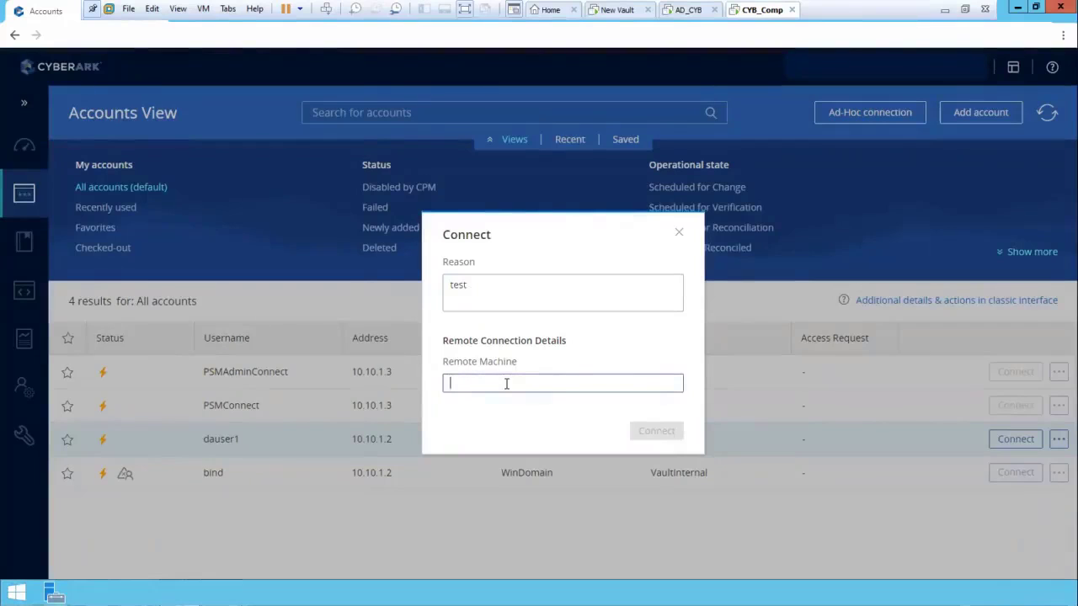
{"action": "type", "text": "10"}
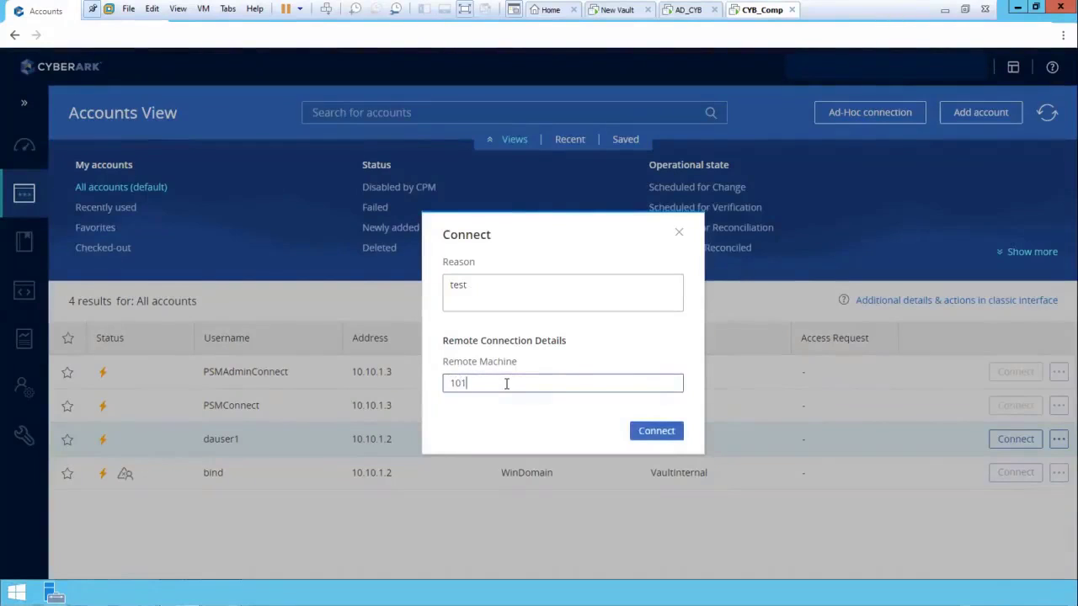
{"action": "type", "text": ".10.1.3"}
{"action": "left_click", "coordinate": [652, 440]}
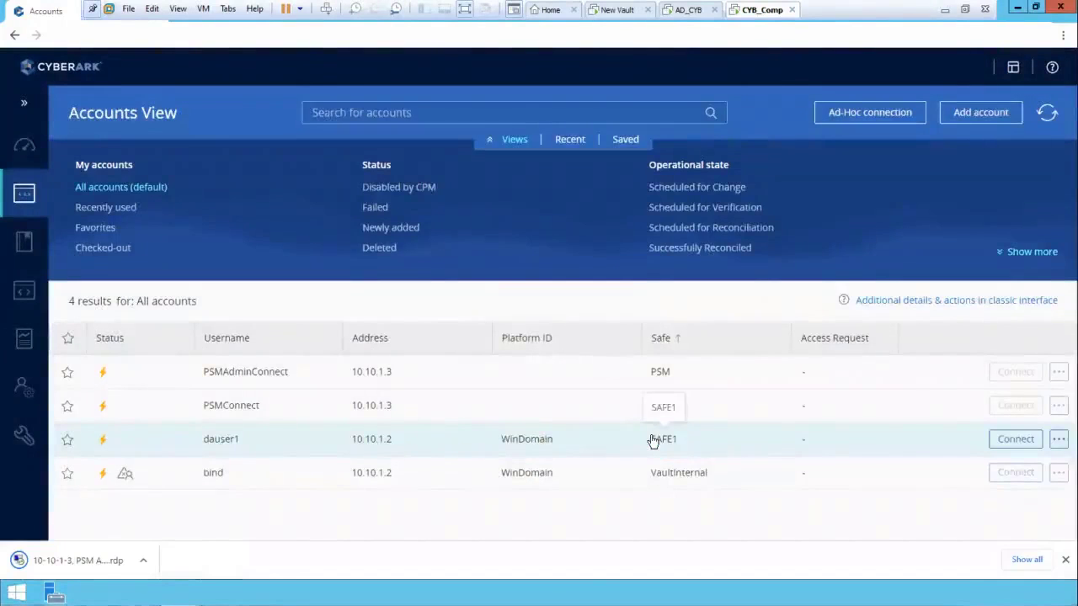
Try to start the privileged session from the downloaded RDP file, accepting the unknown publisher, and dismiss the session message
{"action": "left_click", "coordinate": [143, 560]}
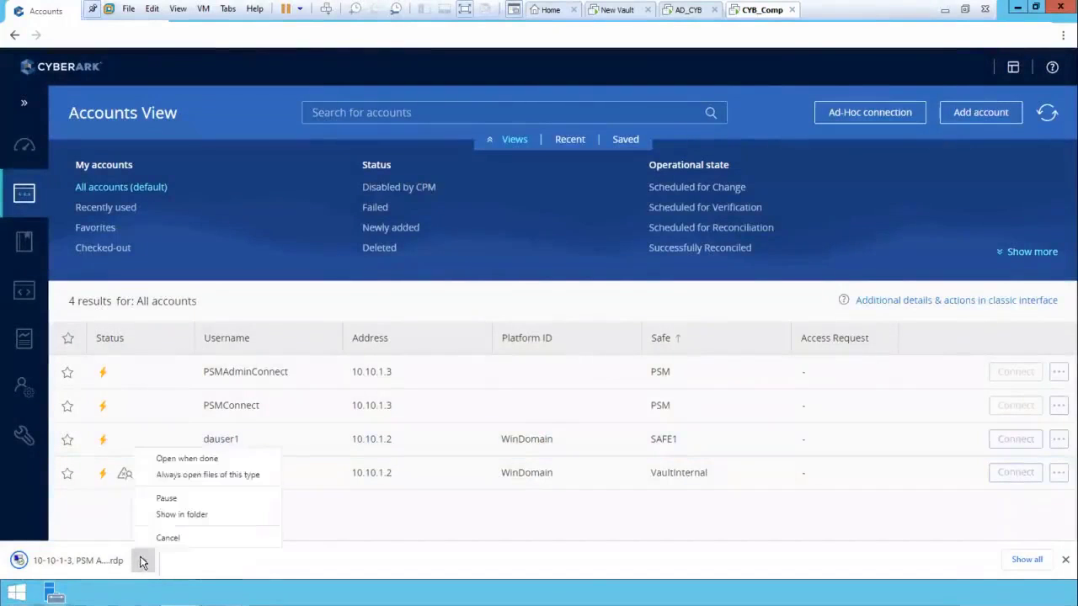
{"action": "left_click", "coordinate": [194, 466]}
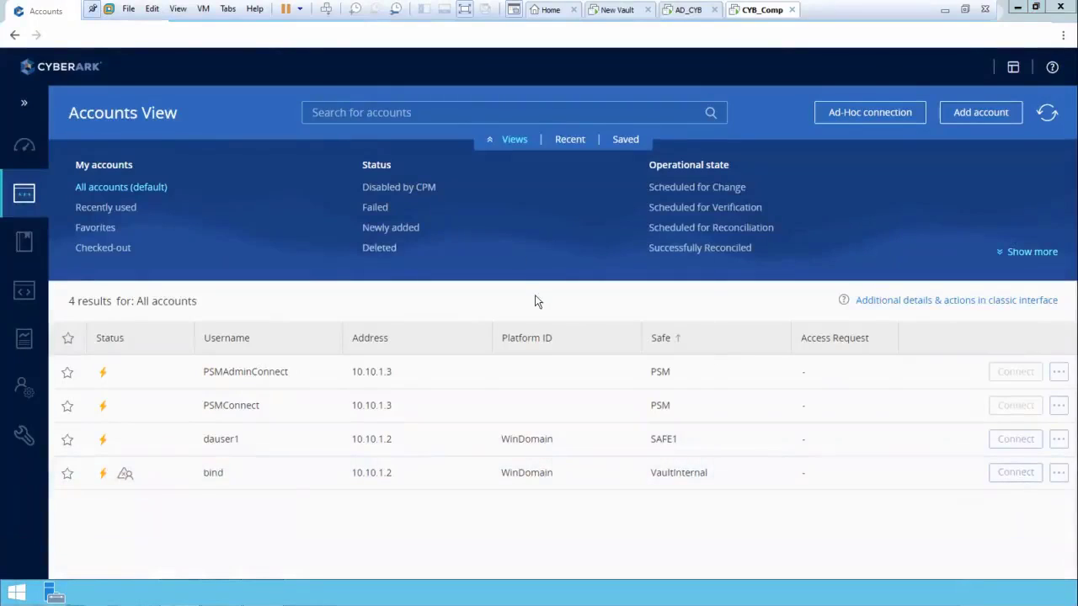
{"action": "left_click", "coordinate": [606, 370]}
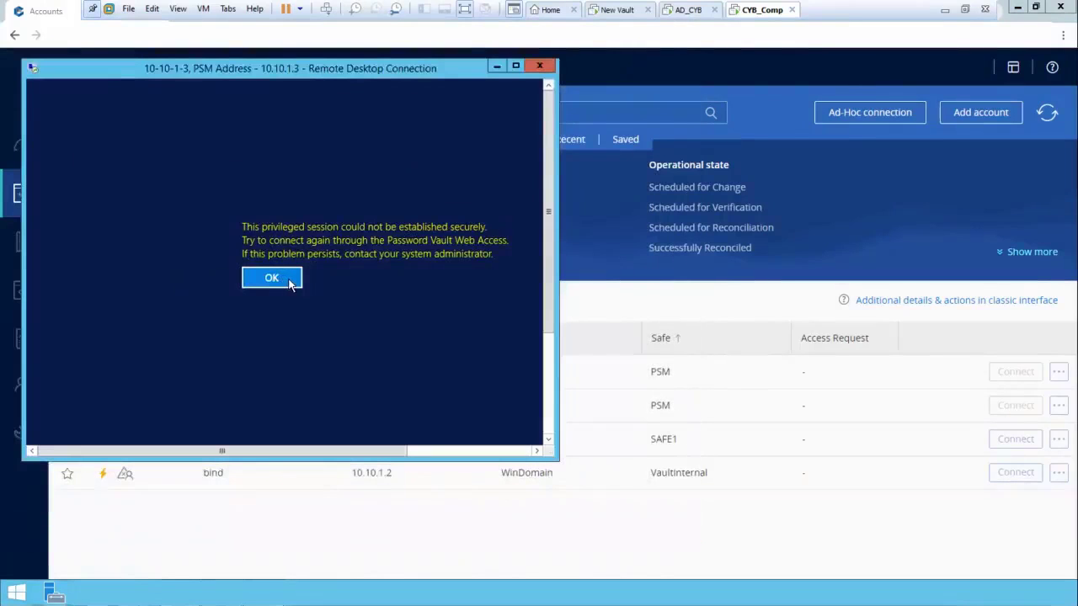
{"action": "left_click", "coordinate": [288, 279]}
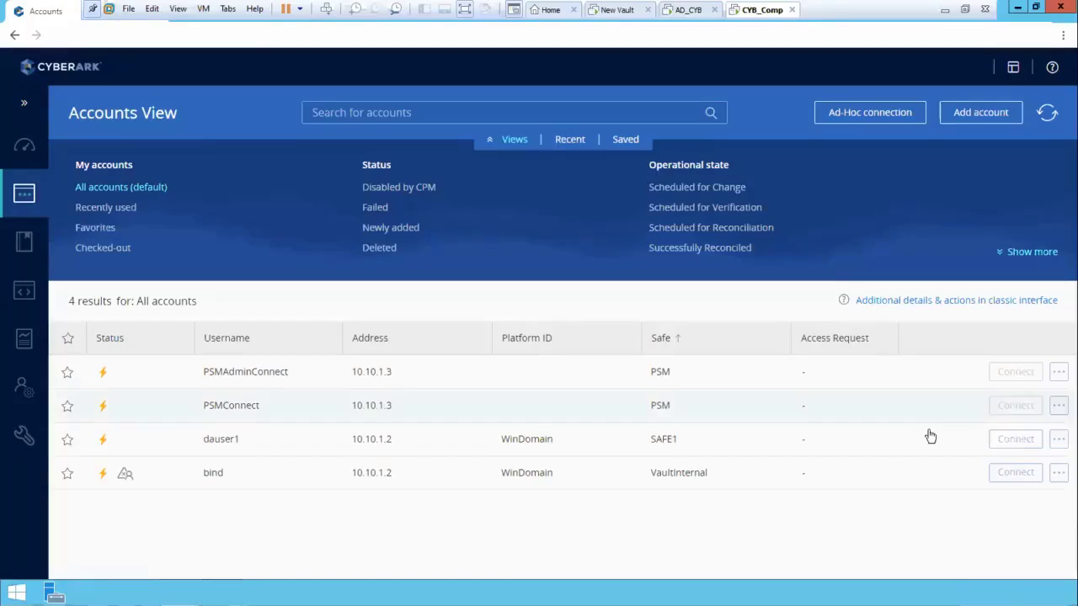
Request the dauser1 connection again with the reason "test" and remote machine 10.10.1.3 from the history
{"action": "left_click", "coordinate": [1013, 438]}
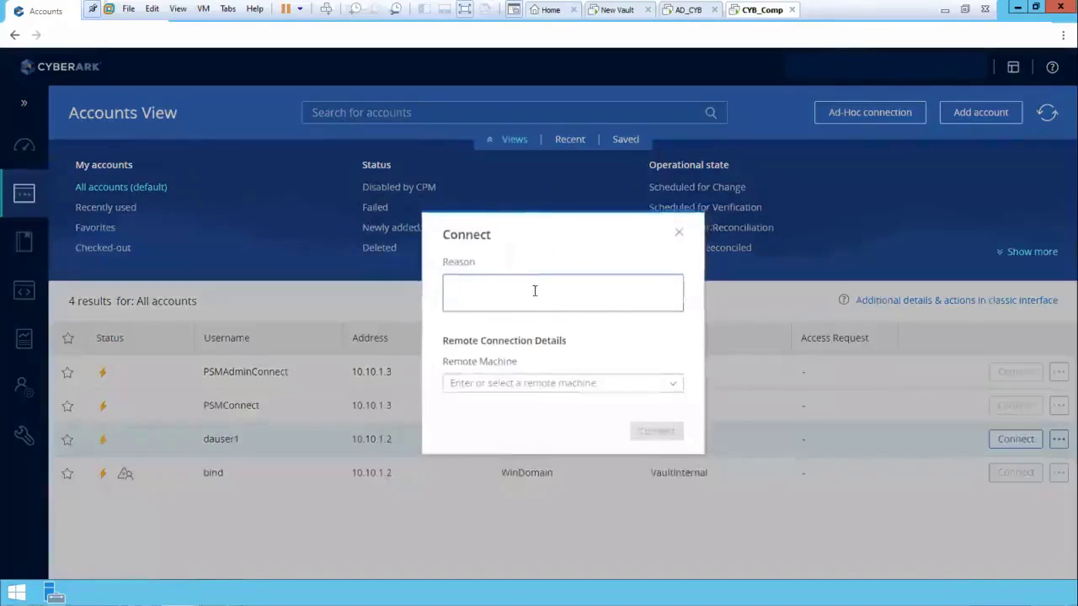
{"action": "type", "text": "test"}
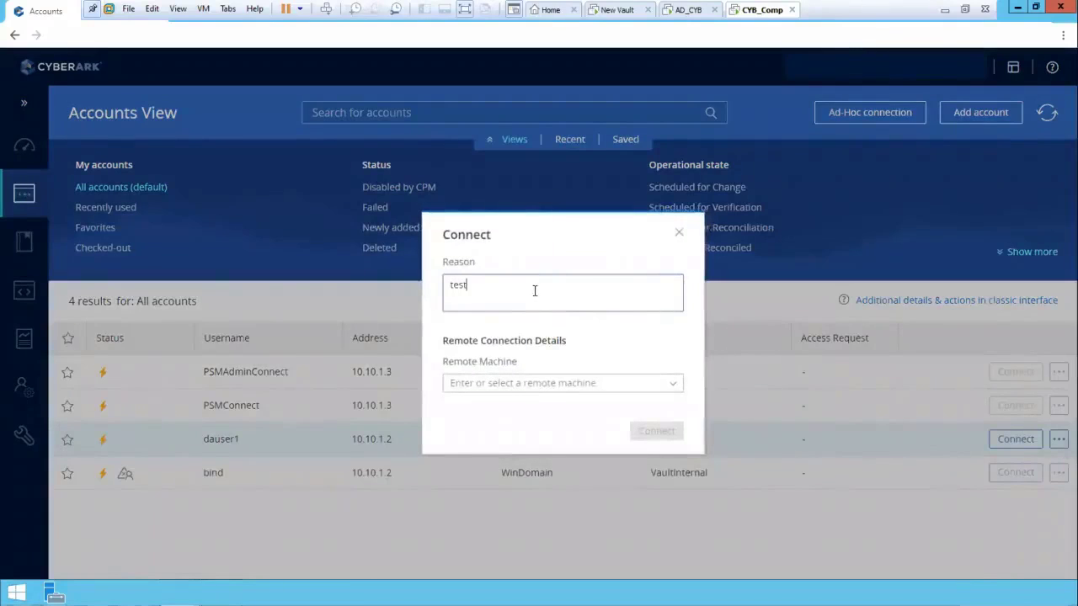
{"action": "left_click", "coordinate": [674, 388]}
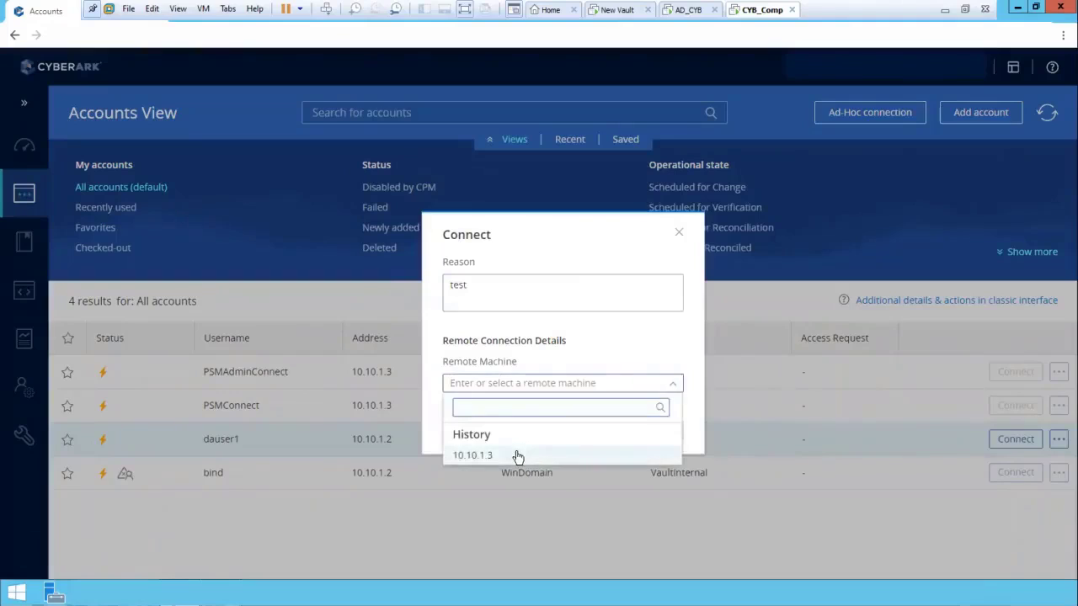
{"action": "left_click", "coordinate": [516, 456]}
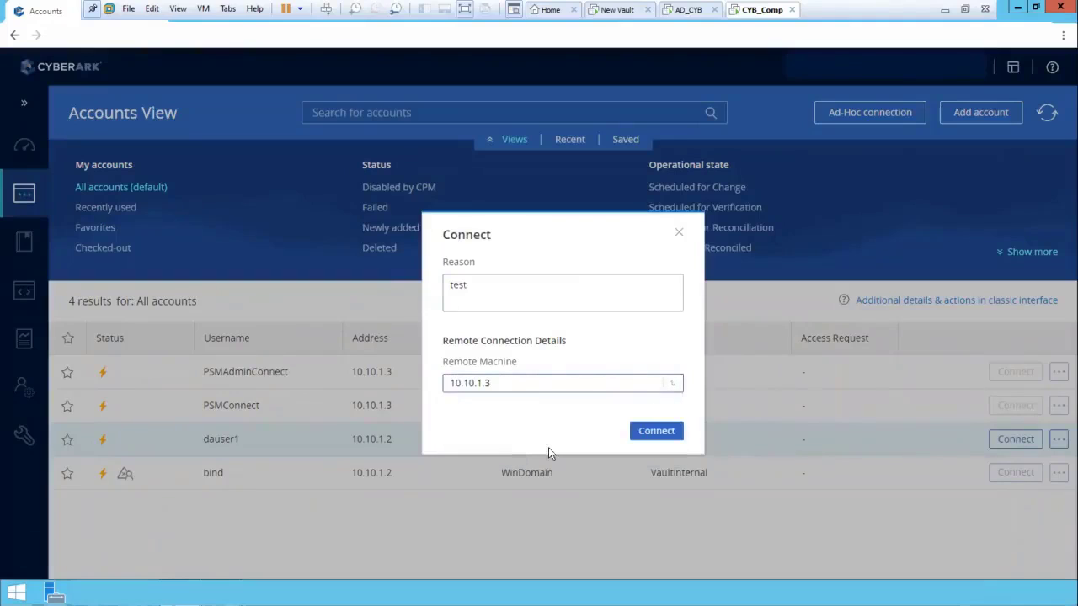
{"action": "left_click", "coordinate": [640, 433]}
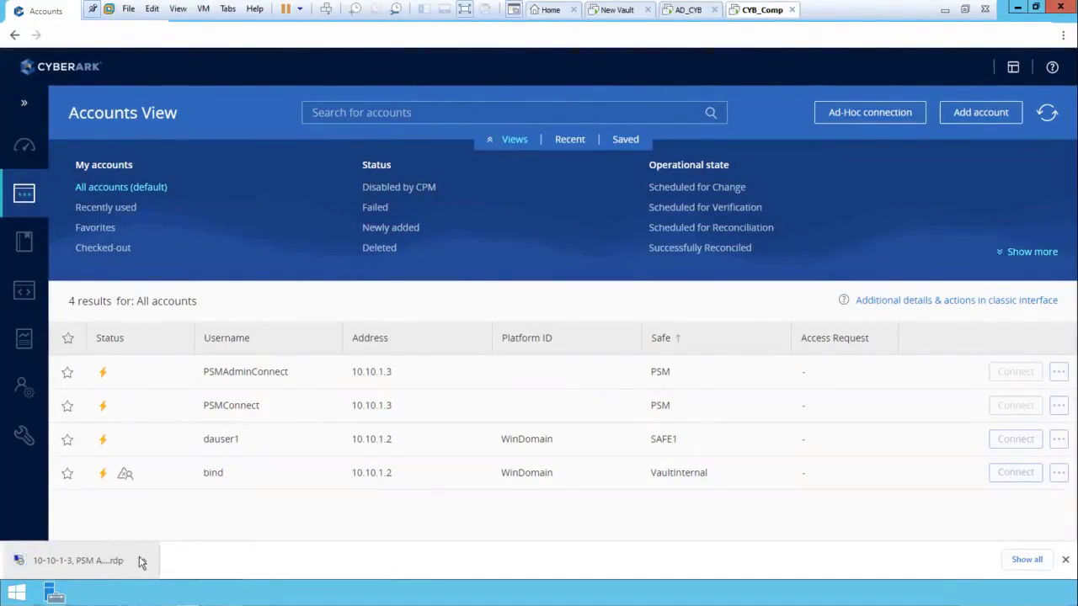
Try to launch the session from the new RDP file, accepting the unknown publisher, and minimize the remote desktop window
{"action": "left_click", "coordinate": [143, 560]}
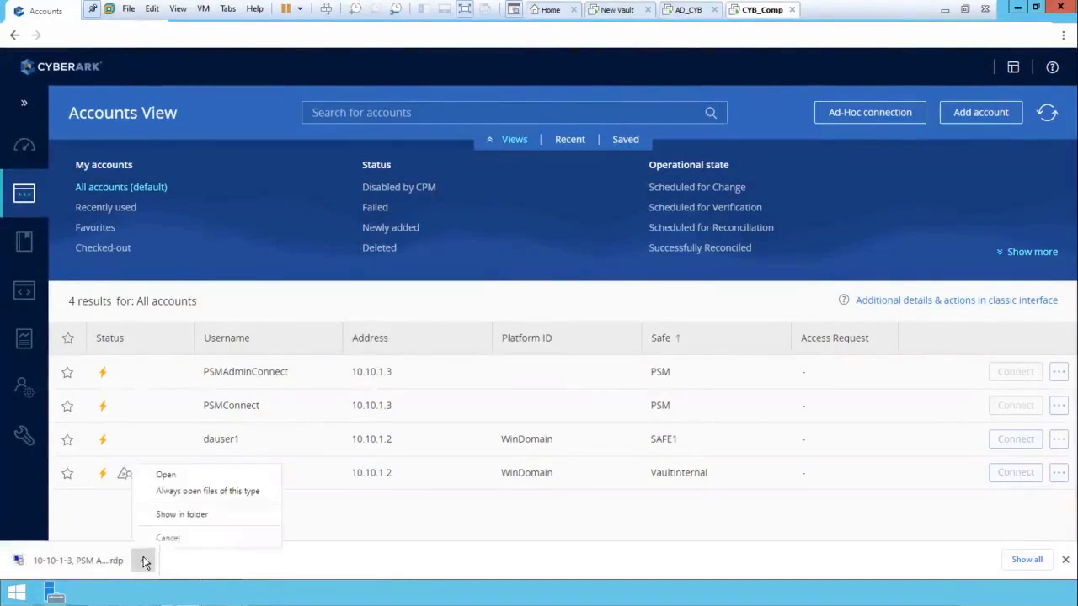
{"action": "left_click", "coordinate": [164, 476]}
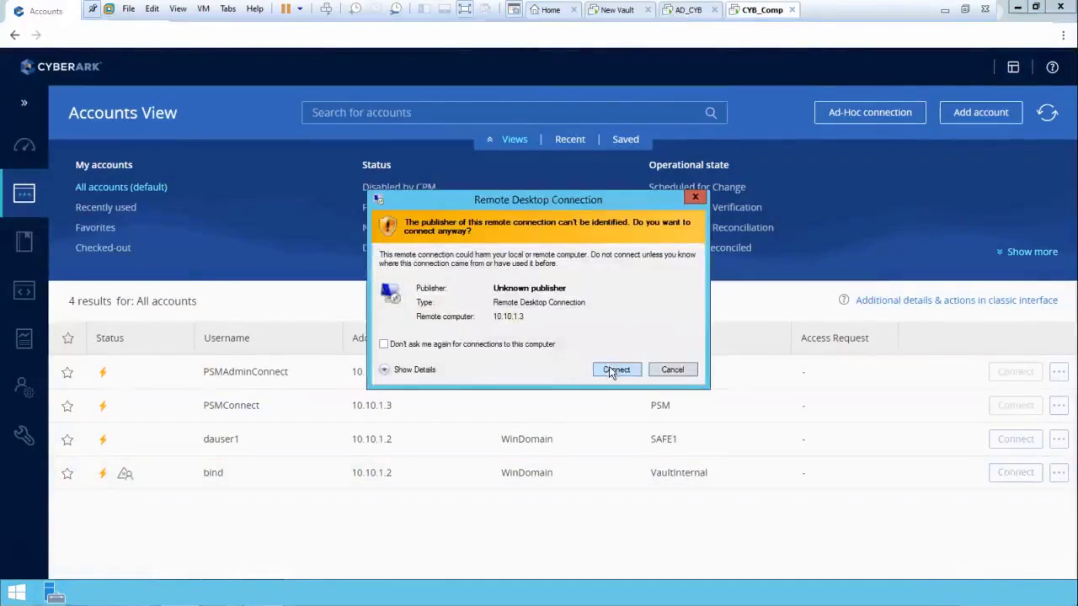
{"action": "left_click", "coordinate": [609, 367]}
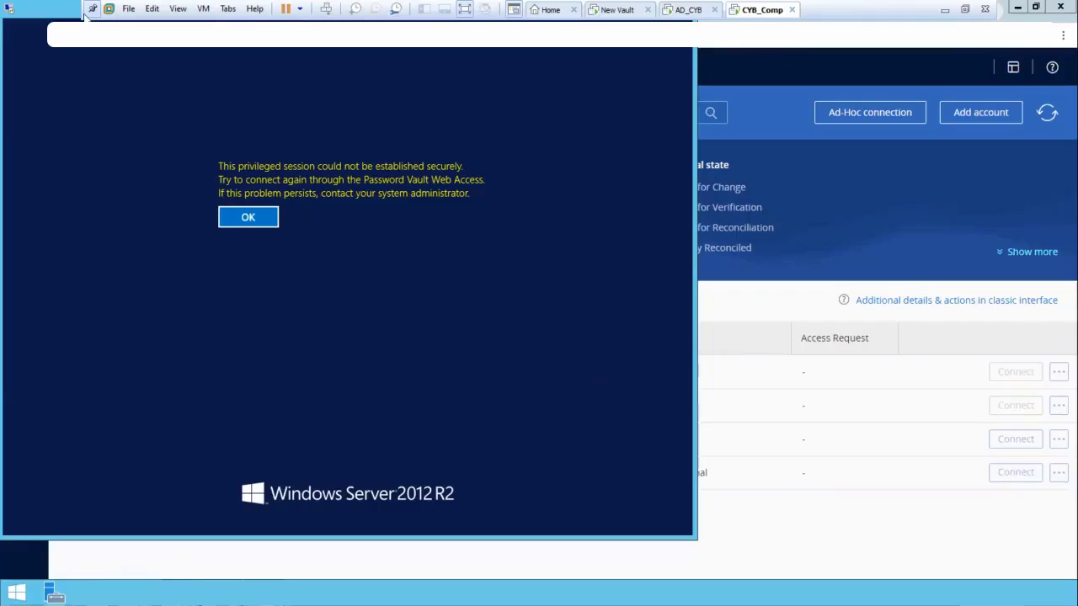
{"action": "left_click_drag", "start_coordinate": [49, 9], "coordinate": [87, 70]}
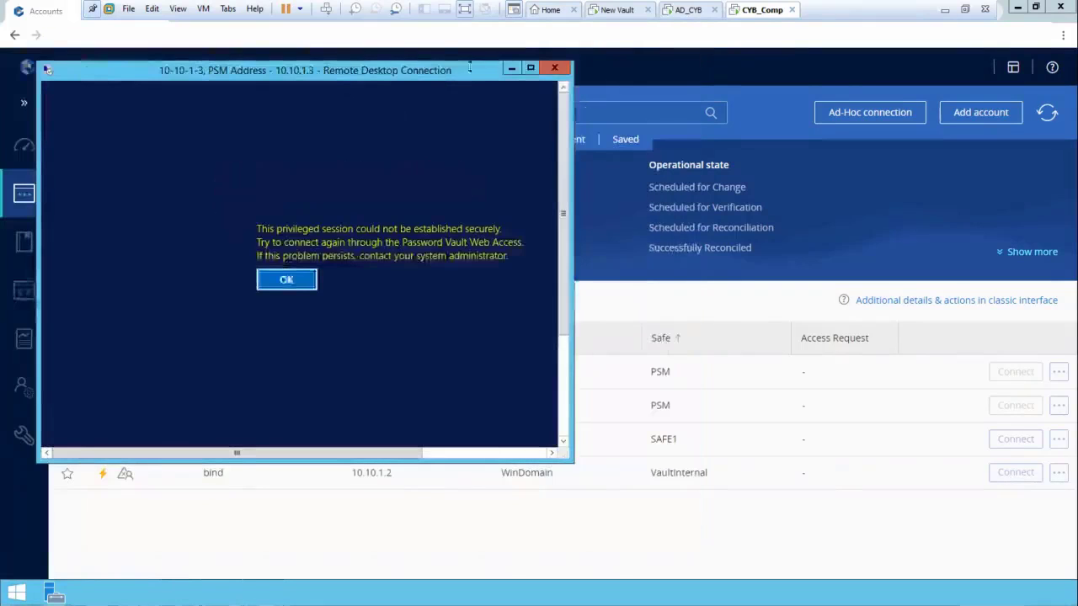
{"action": "left_click", "coordinate": [509, 68]}
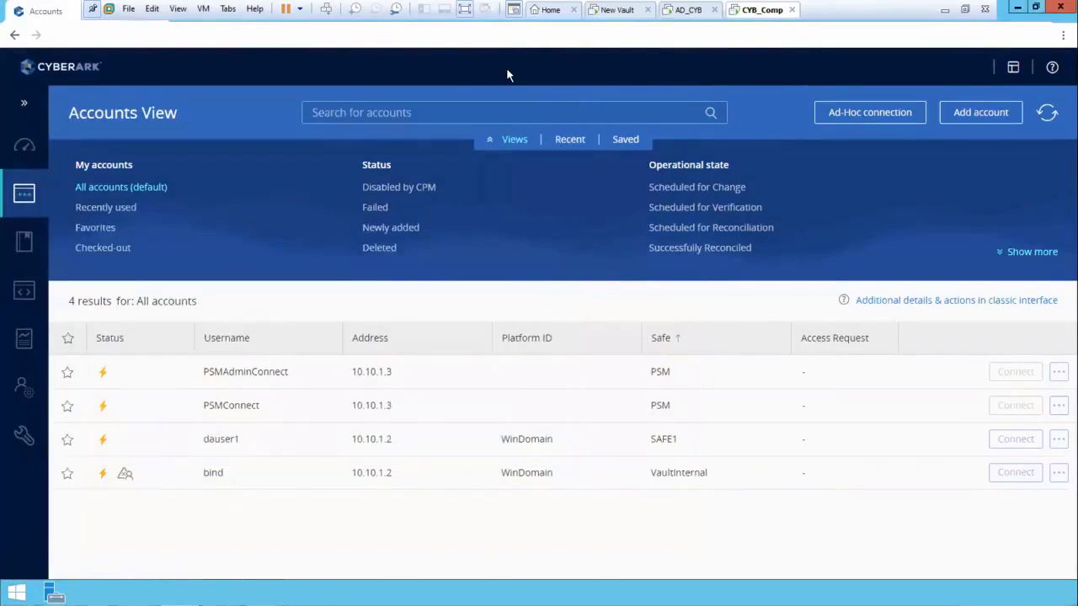
Open the Windows Services console with services.msc and close the remote desktop session window
{"action": "key", "text": "super+r"}
{"action": "type", "text": "se"}
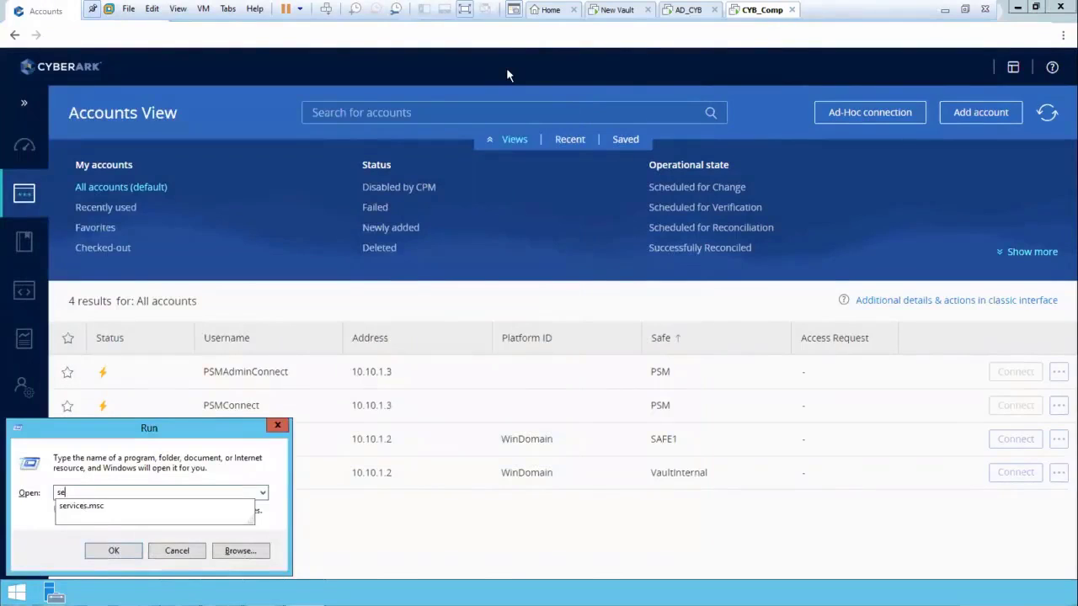
{"action": "type", "text": "rvices.msc"}
{"action": "key", "text": "Return"}
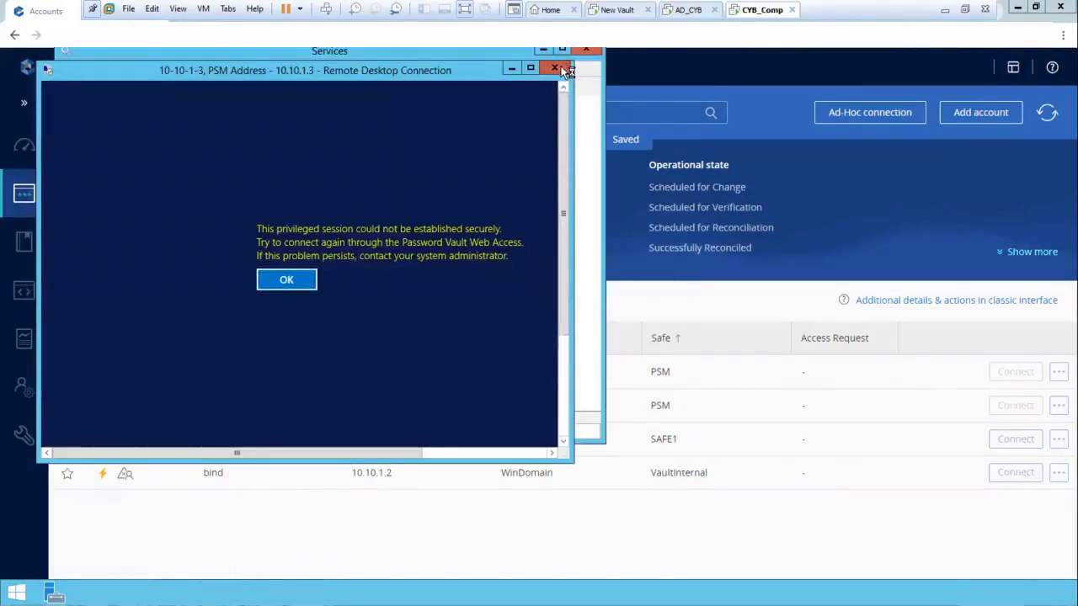
{"action": "left_click", "coordinate": [555, 68]}
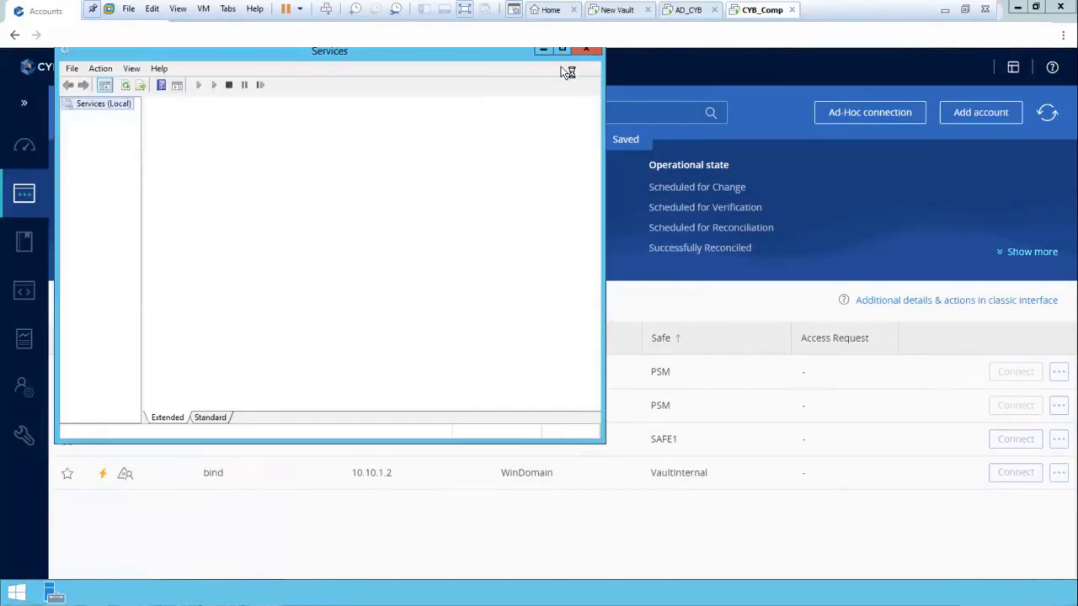
Start the Cyber-Ark Privileged Session service in the standard services list, and minimize the Services console
{"action": "left_click", "coordinate": [210, 417]}
{"action": "left_click", "coordinate": [249, 363]}
{"action": "left_click", "coordinate": [250, 372]}
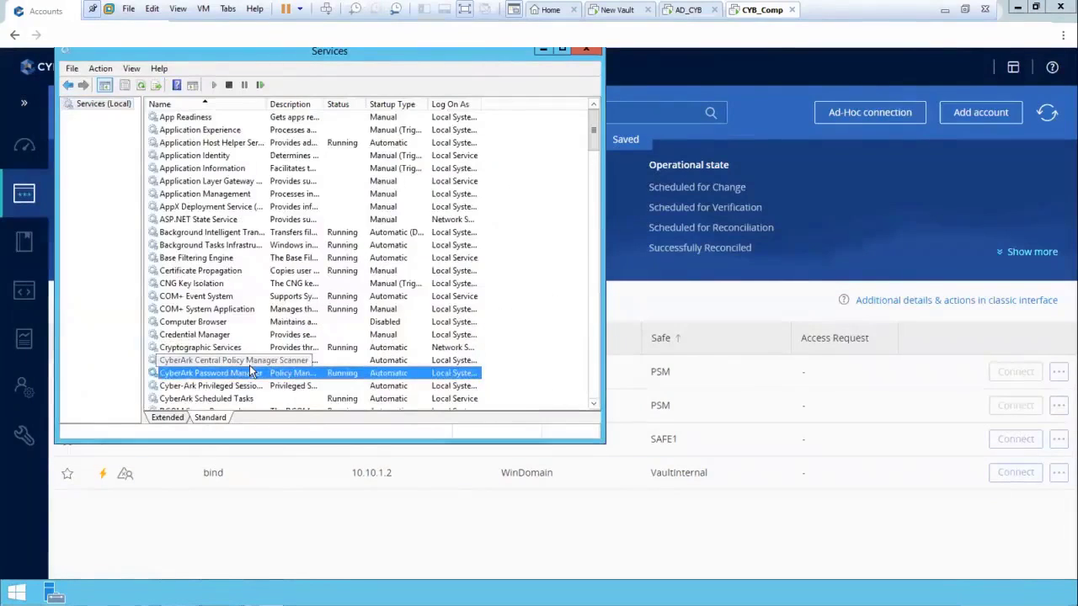
{"action": "key", "text": "Down"}
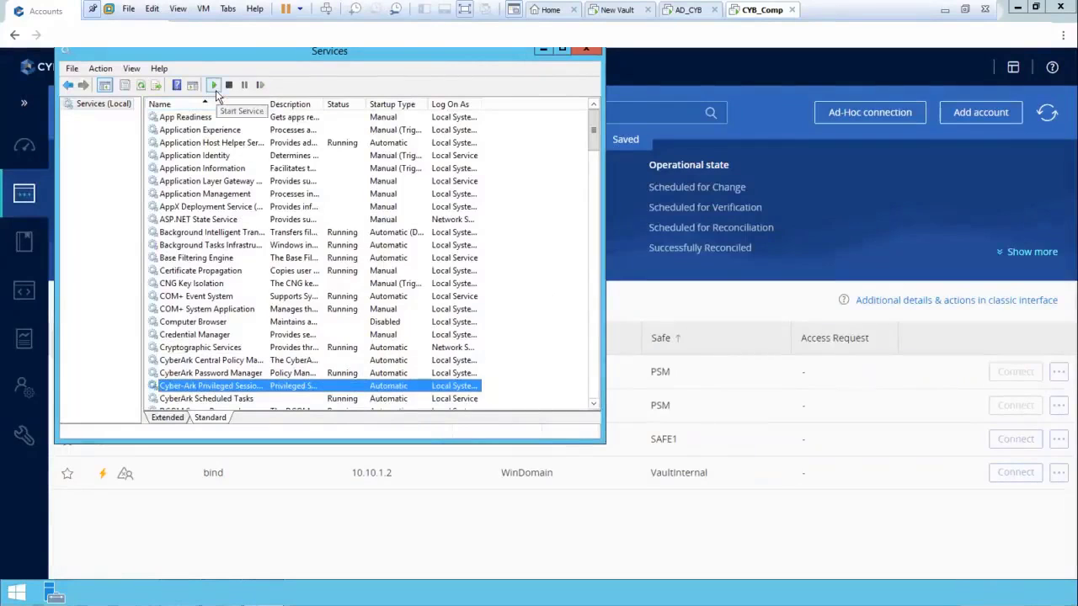
{"action": "left_click", "coordinate": [215, 89]}
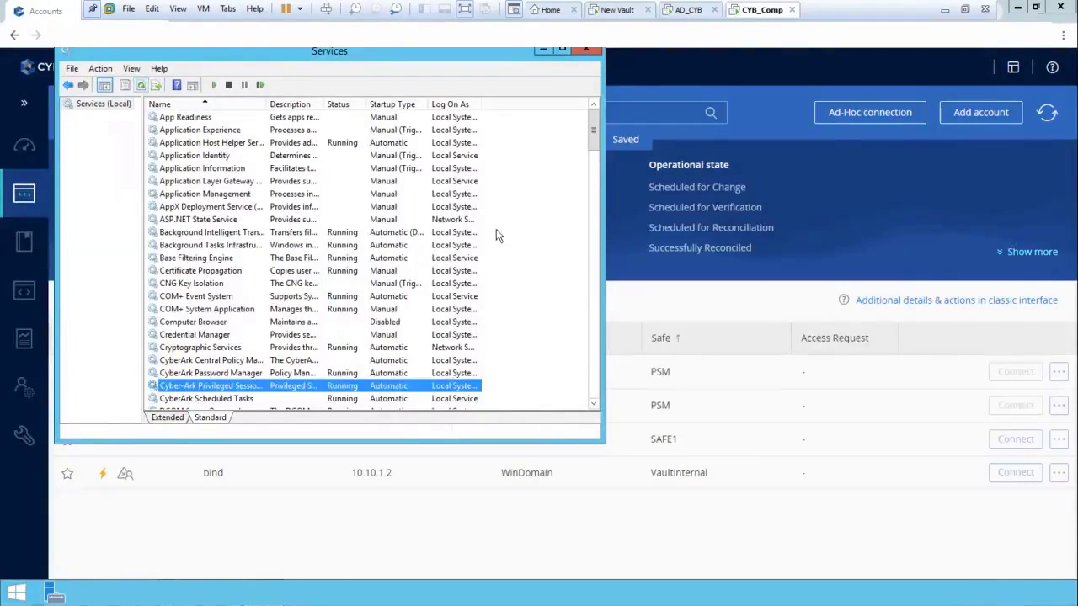
{"action": "left_click", "coordinate": [543, 53]}
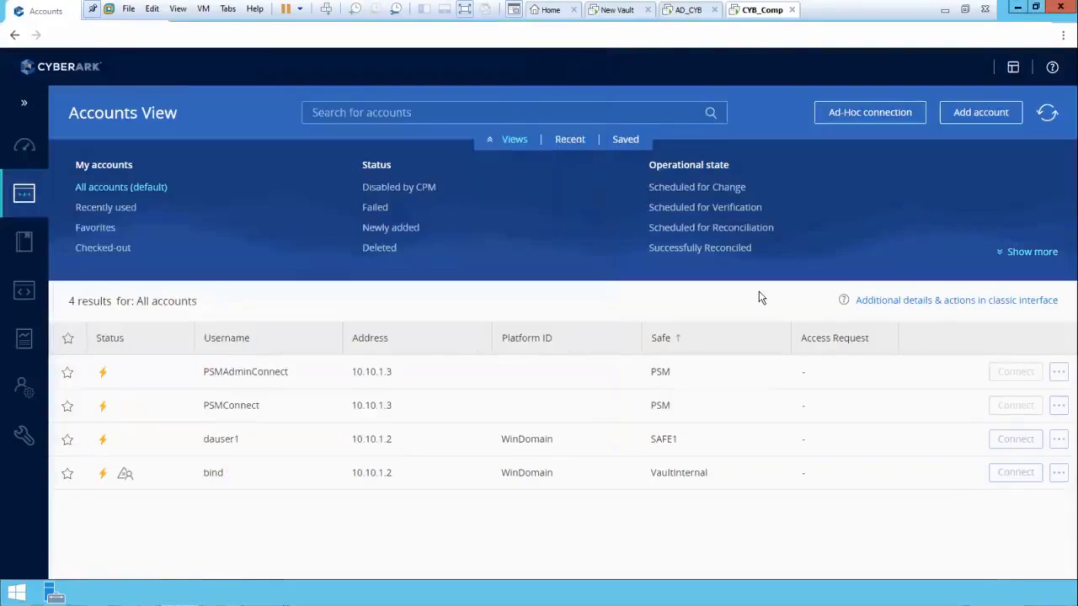
Request a new connection with dauser1, giving the reason "test" and choosing 10.10.1.3 from the remote machine history
{"action": "left_click", "coordinate": [1014, 438]}
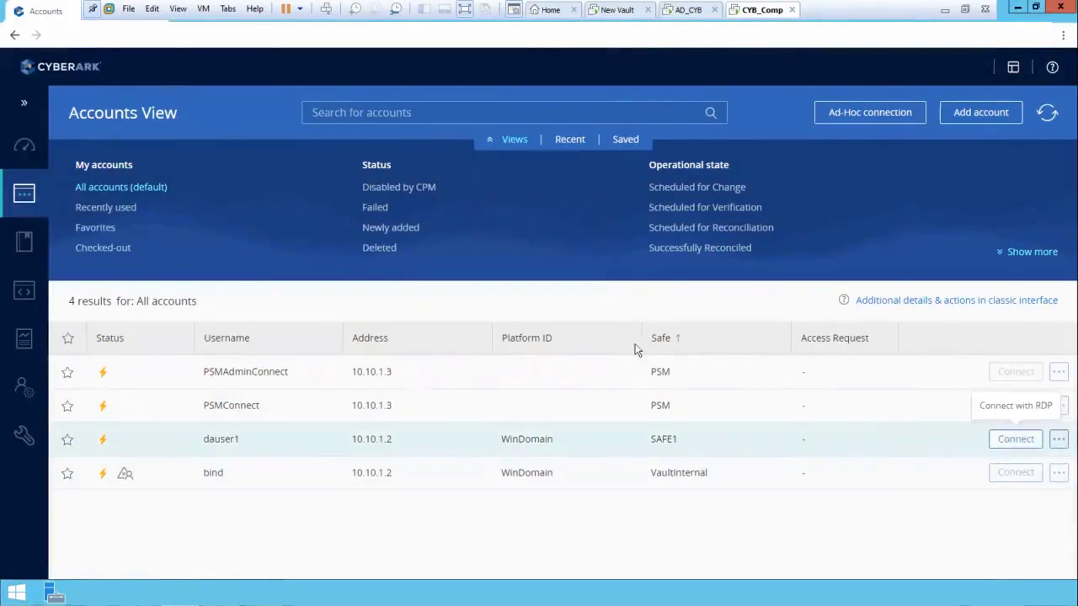
{"action": "left_click", "coordinate": [572, 299]}
{"action": "type", "text": "test"}
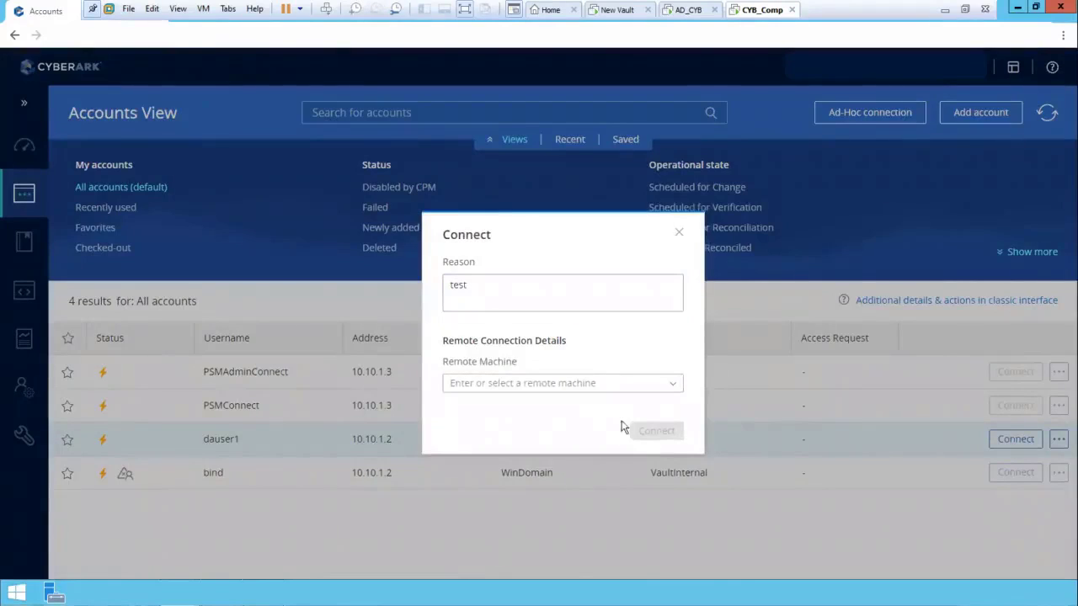
{"action": "left_click", "coordinate": [664, 390]}
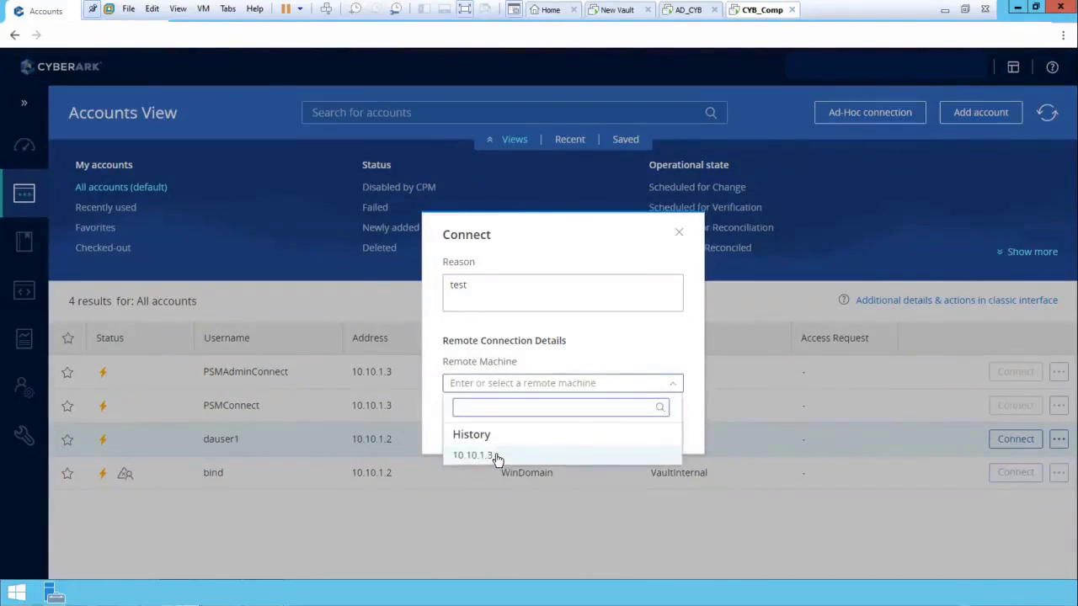
{"action": "left_click", "coordinate": [471, 454]}
{"action": "left_click", "coordinate": [662, 434]}
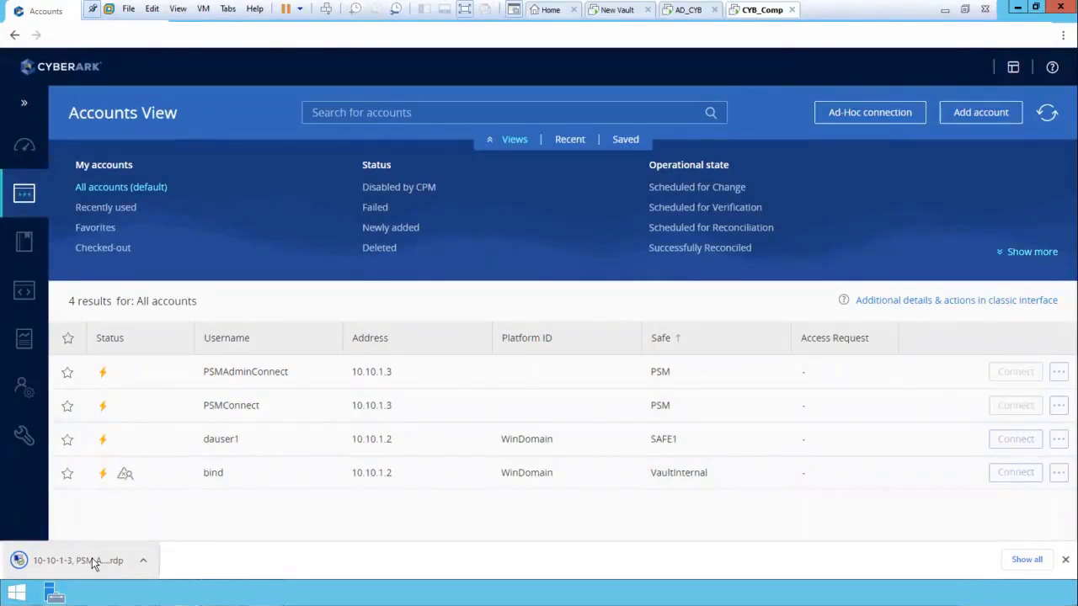
Launch the 10.10.1.3 session with RDP downloads set to always open, accepting the unknown publisher, and reposition and resize its window
{"action": "left_click", "coordinate": [143, 560]}
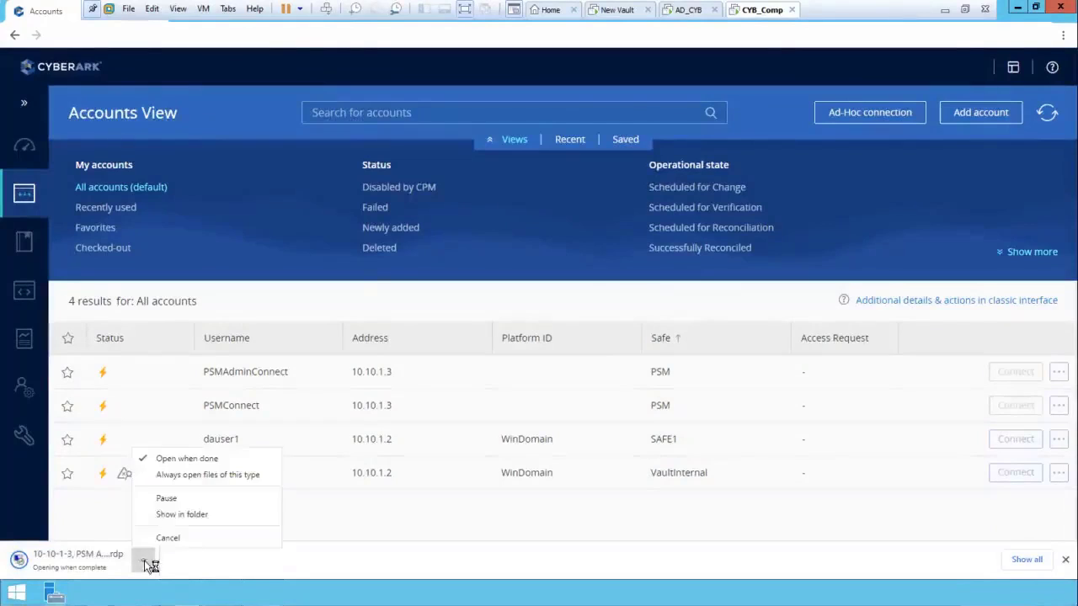
{"action": "left_click", "coordinate": [179, 478]}
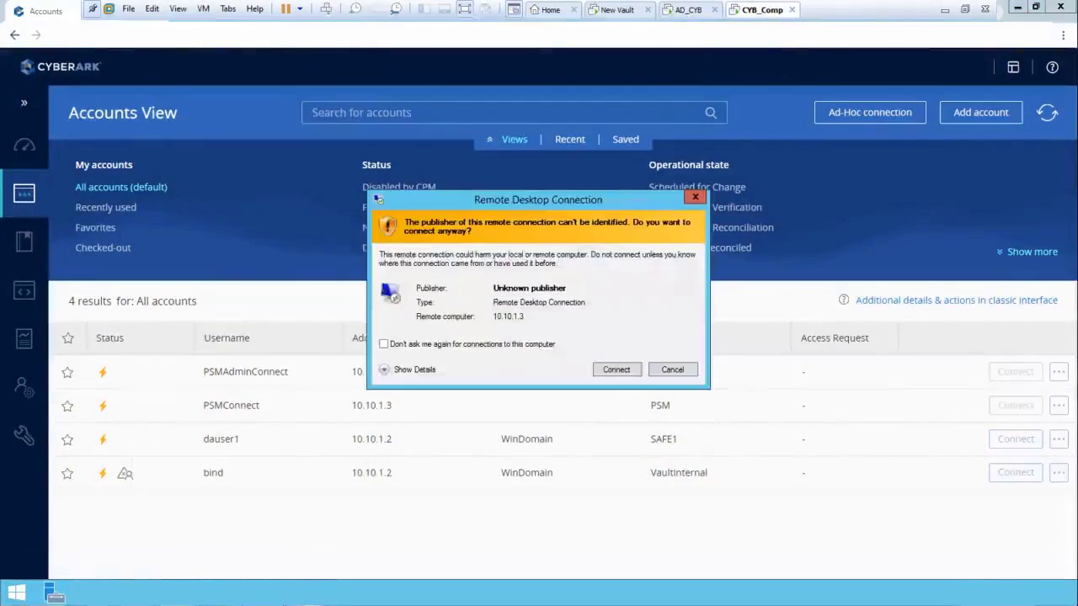
{"action": "left_click", "coordinate": [631, 370]}
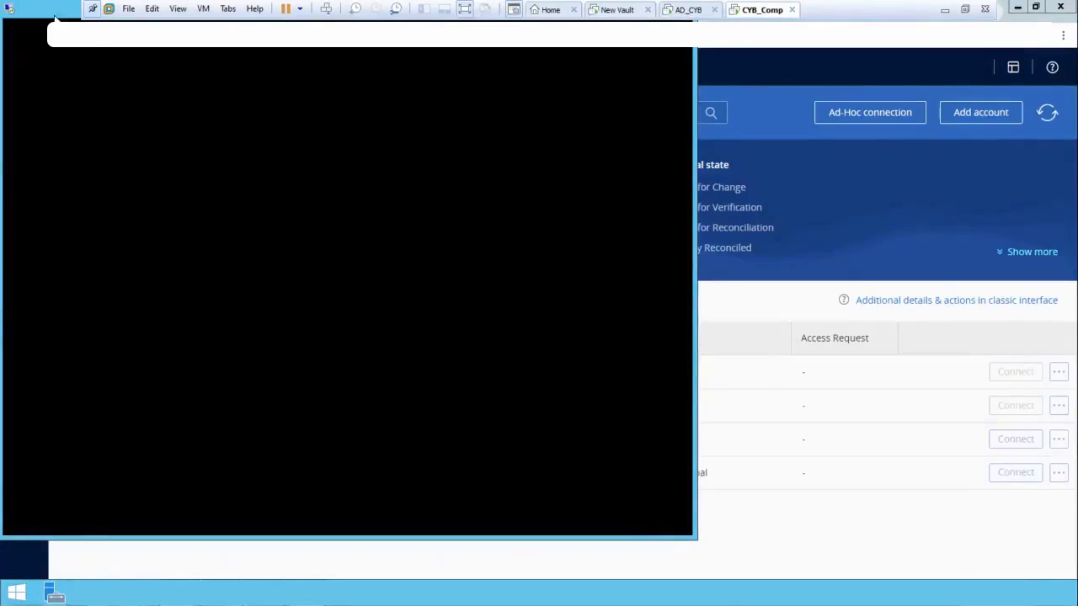
{"action": "left_click_drag", "start_coordinate": [57, 17], "coordinate": [87, 57]}
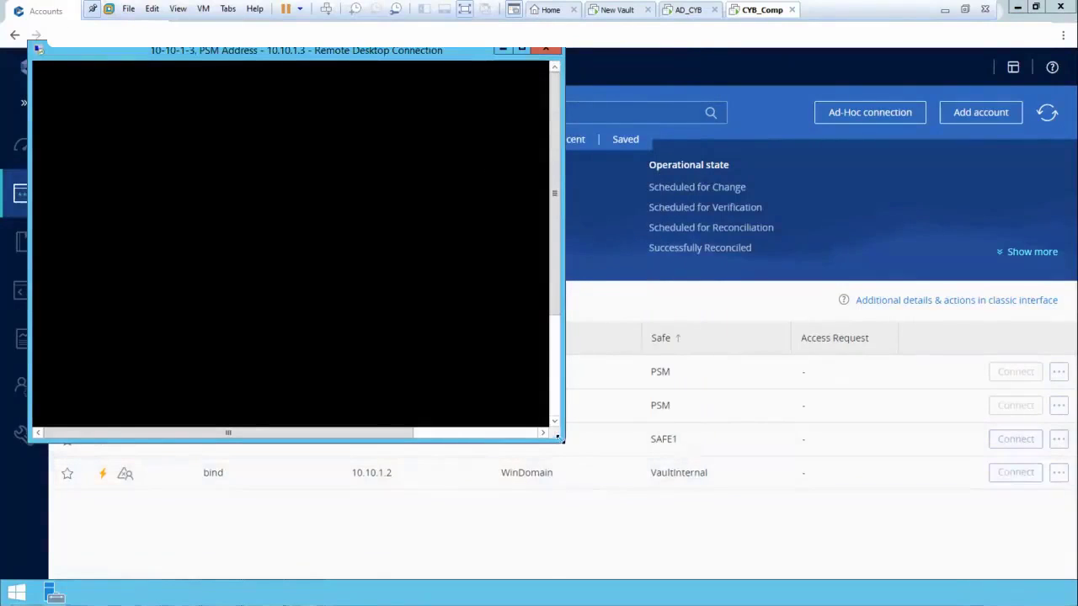
{"action": "left_click_drag", "start_coordinate": [563, 440], "coordinate": [886, 572]}
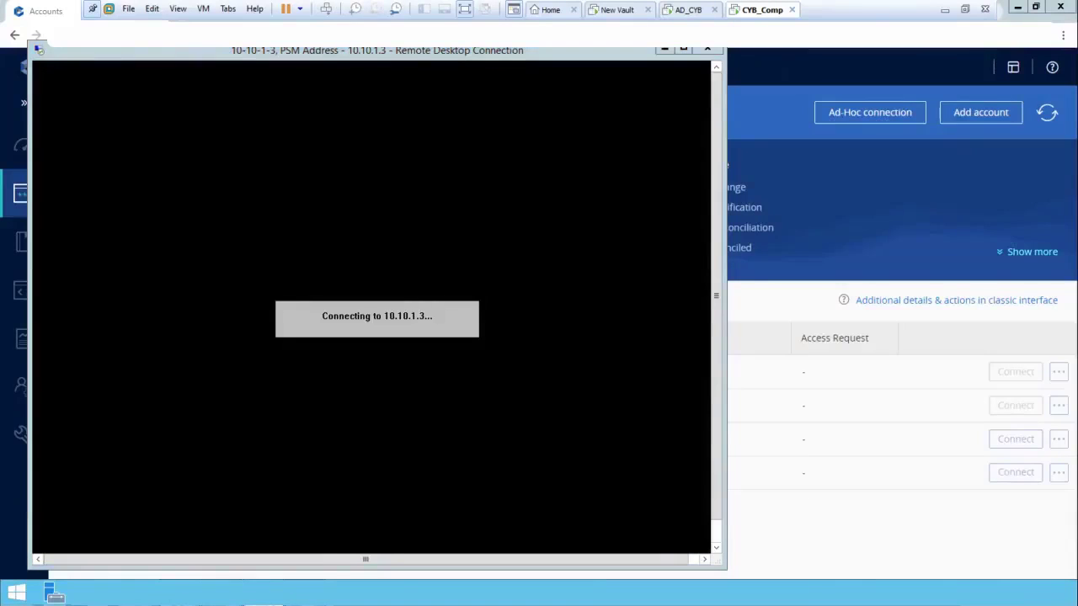
Open Local Users and Groups with lusrmgr.msc and examine the local users, fitting the Name column to show full account names
{"action": "key", "text": "super+r"}
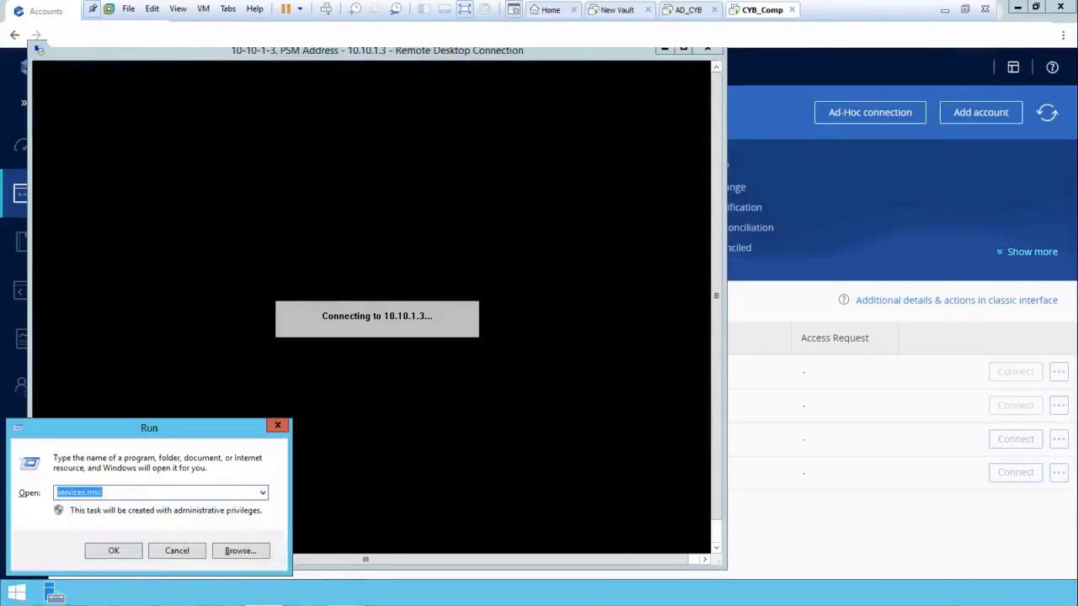
{"action": "type", "text": "l"}
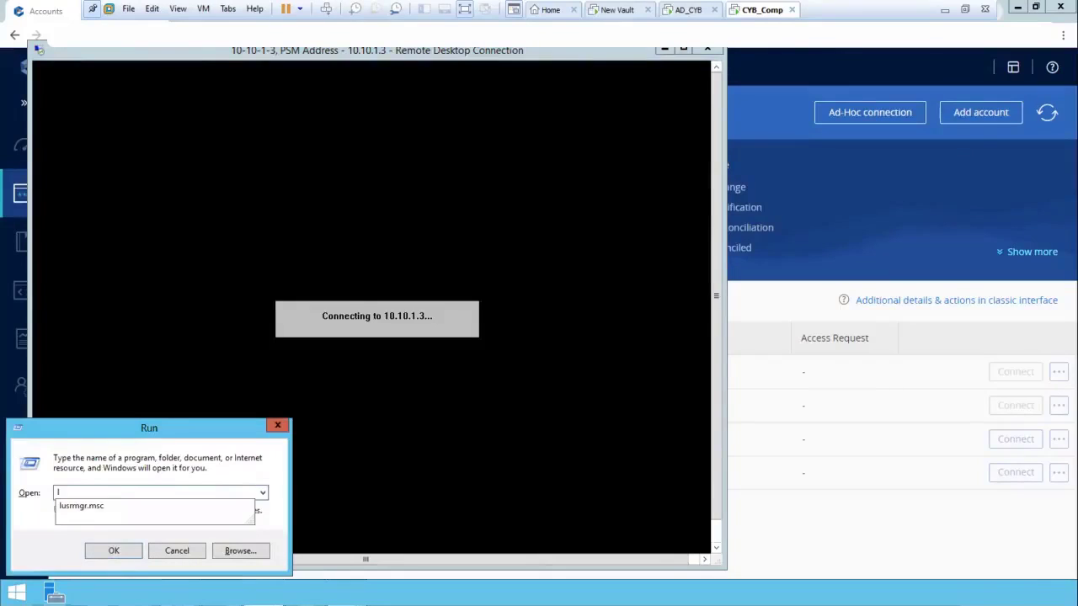
{"action": "key", "text": "Down"}
{"action": "key", "text": "Return"}
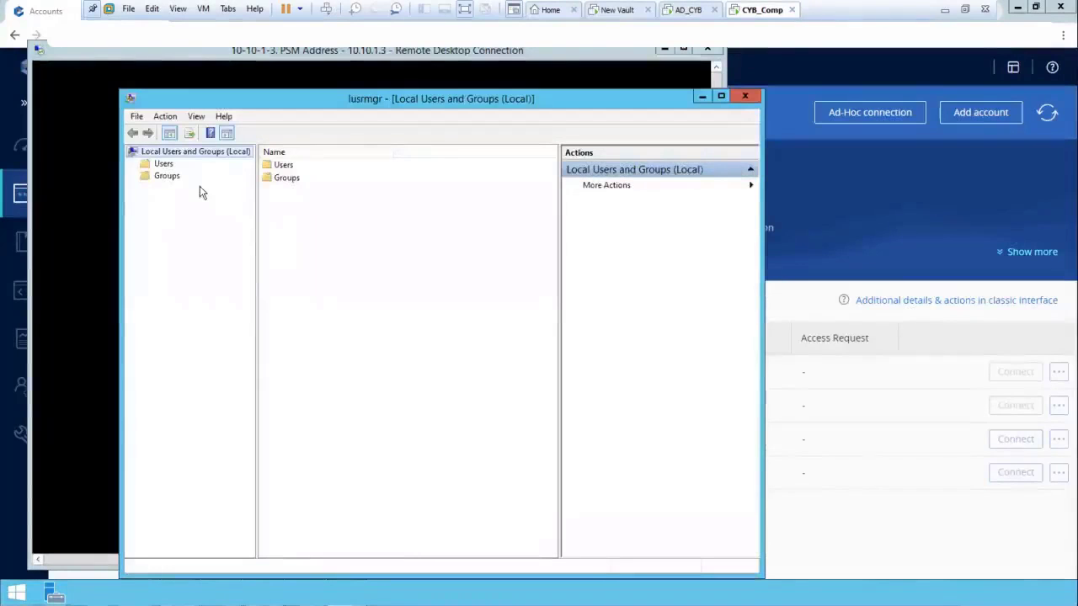
{"action": "left_click", "coordinate": [162, 165]}
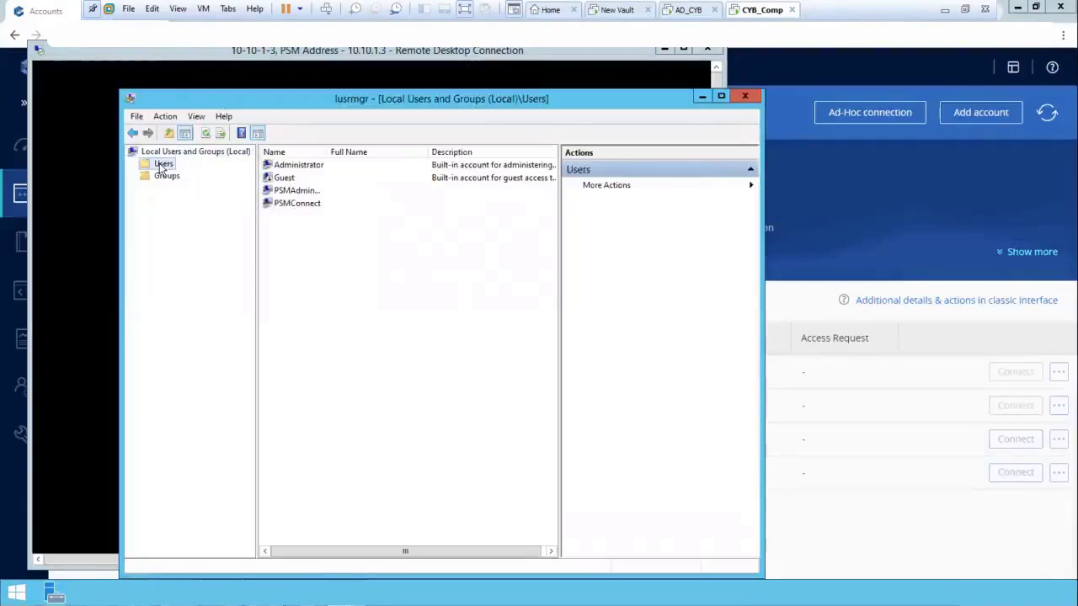
{"action": "double_click", "coordinate": [327, 153]}
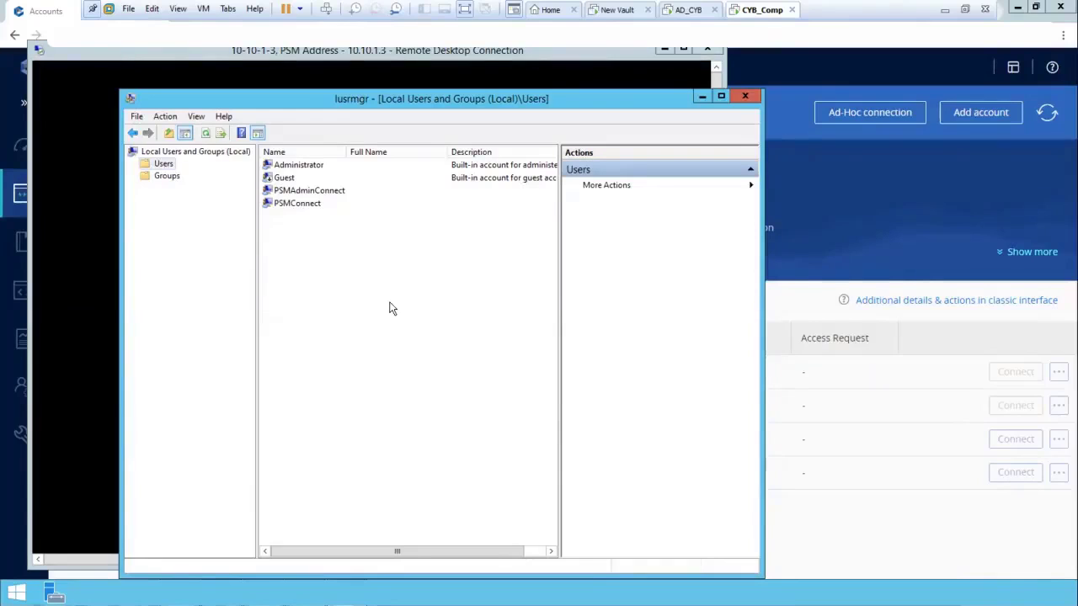
Examine the local groups, highlighting PSMShadowUsers, and return to the local users list
{"action": "left_click", "coordinate": [168, 176]}
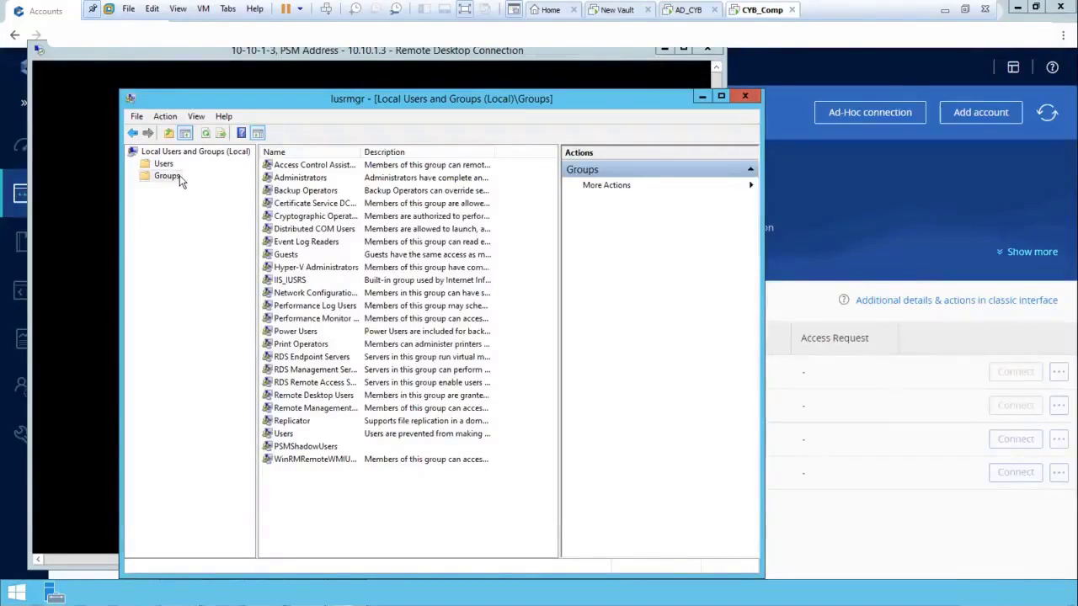
{"action": "left_click", "coordinate": [294, 447]}
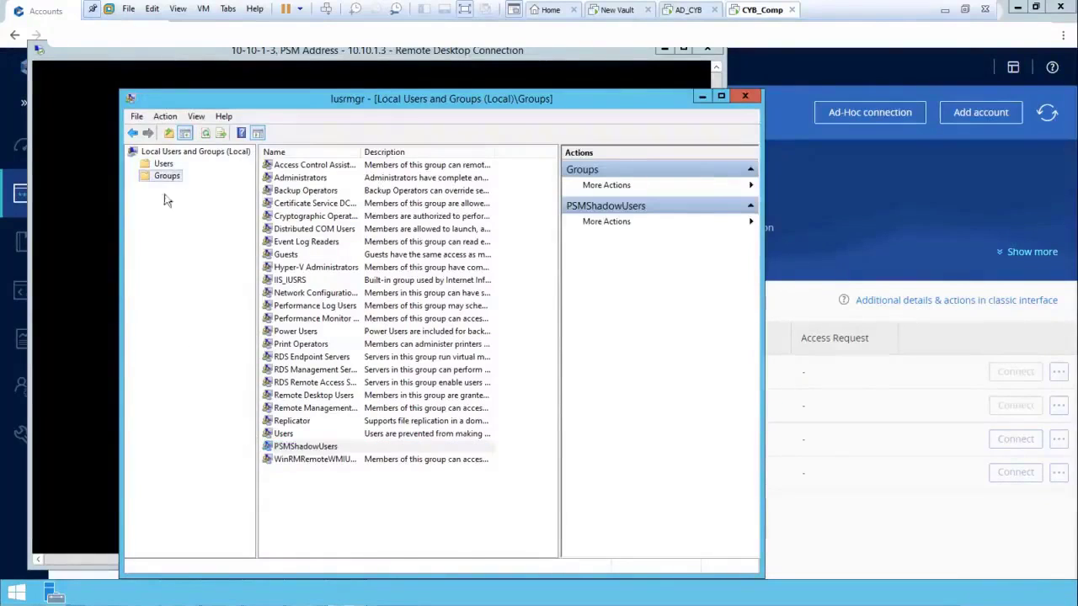
{"action": "left_click", "coordinate": [166, 165]}
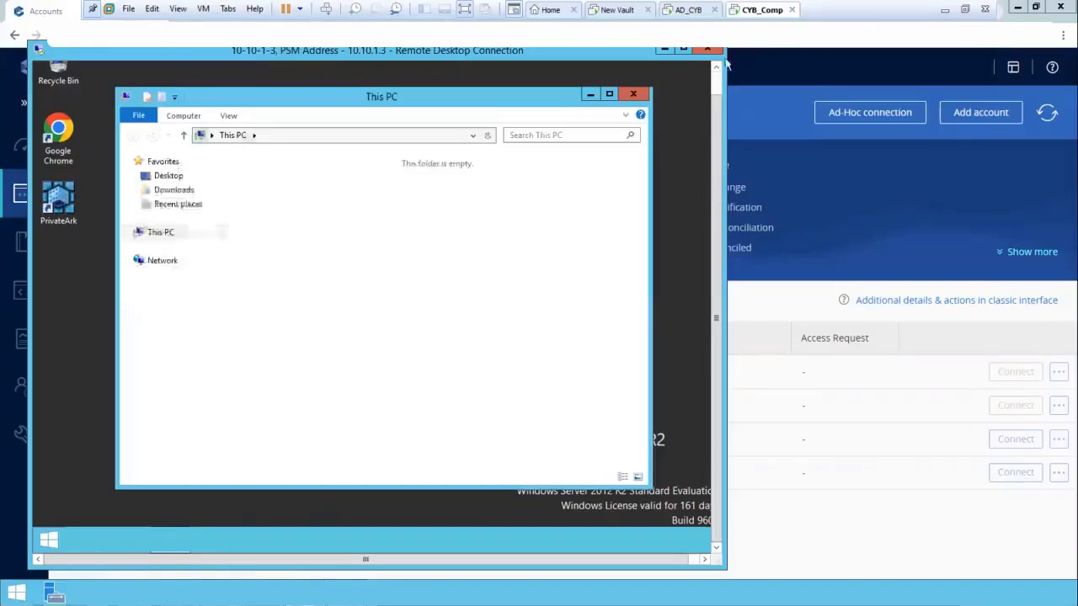
Browse to C:\Users in the remote session's file explorer and examine the PSMConnect profile folder
{"action": "left_click", "coordinate": [645, 96]}
{"action": "left_click", "coordinate": [39, 542]}
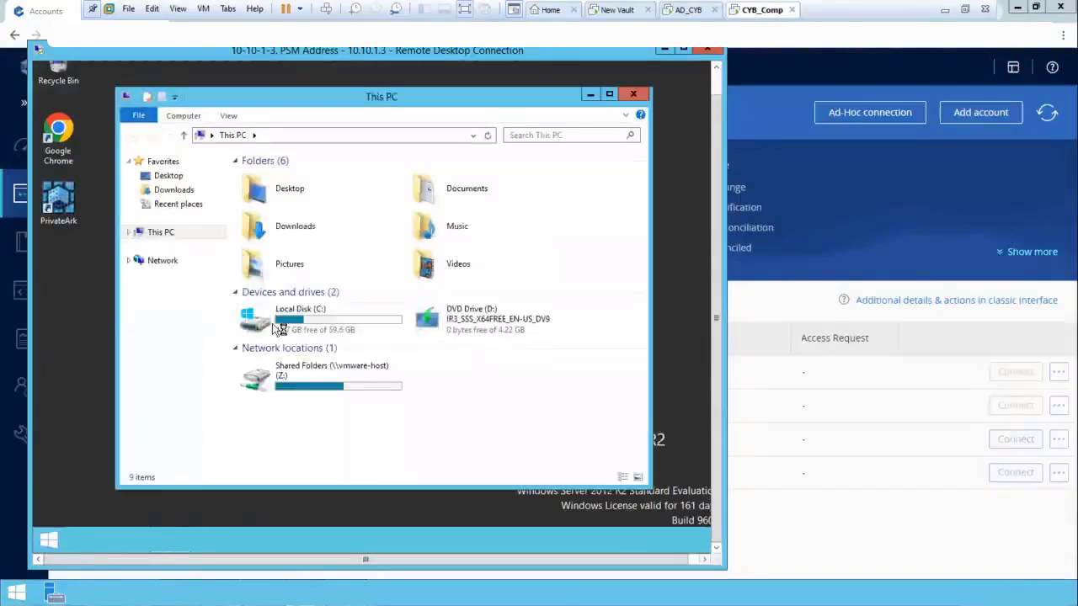
{"action": "double_click", "coordinate": [274, 324]}
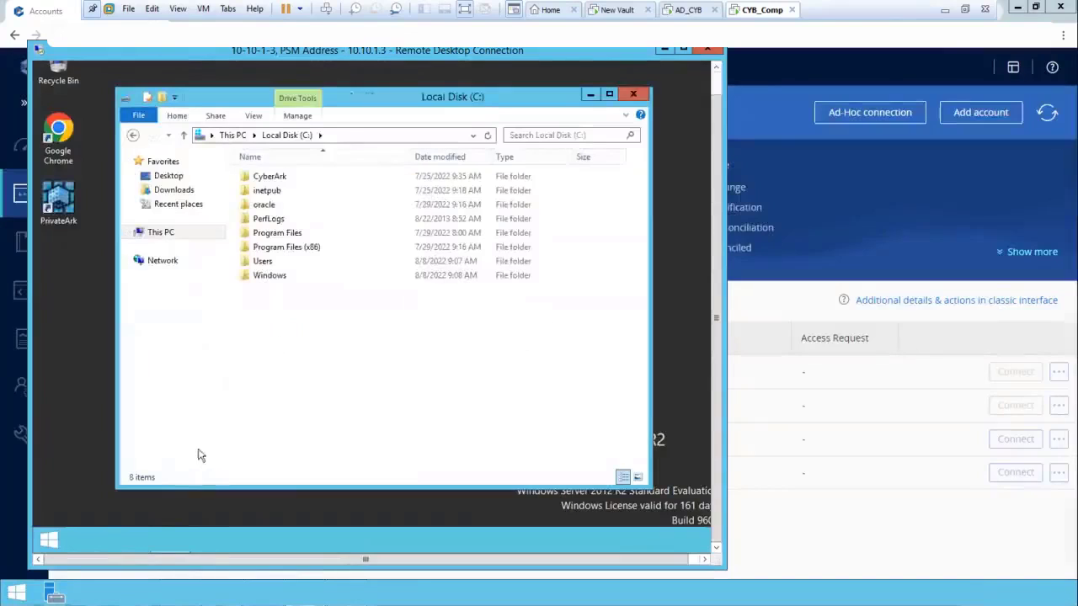
{"action": "double_click", "coordinate": [260, 263]}
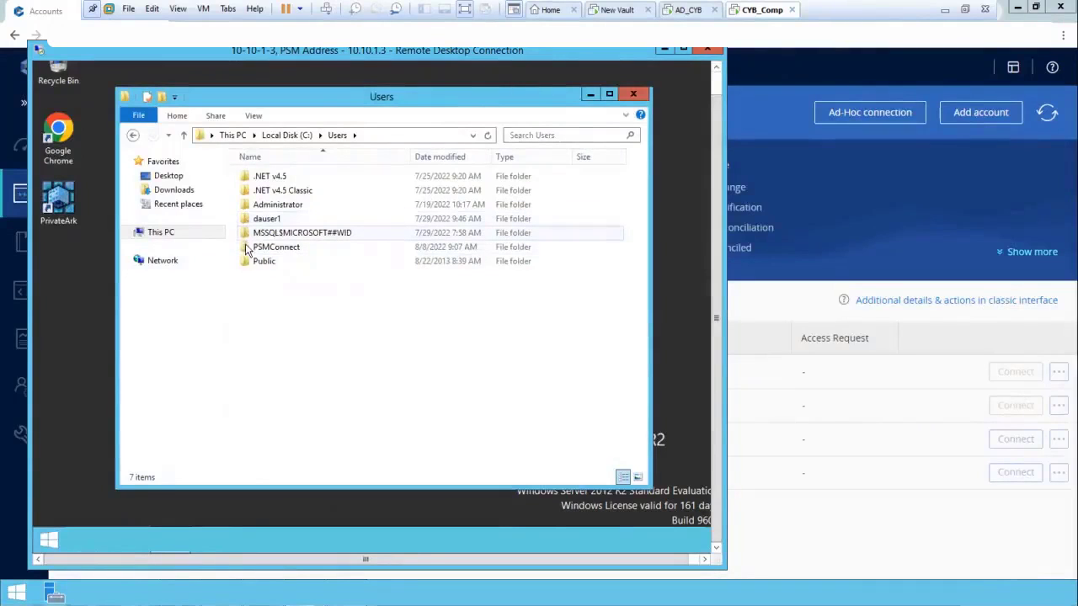
{"action": "left_click", "coordinate": [277, 247]}
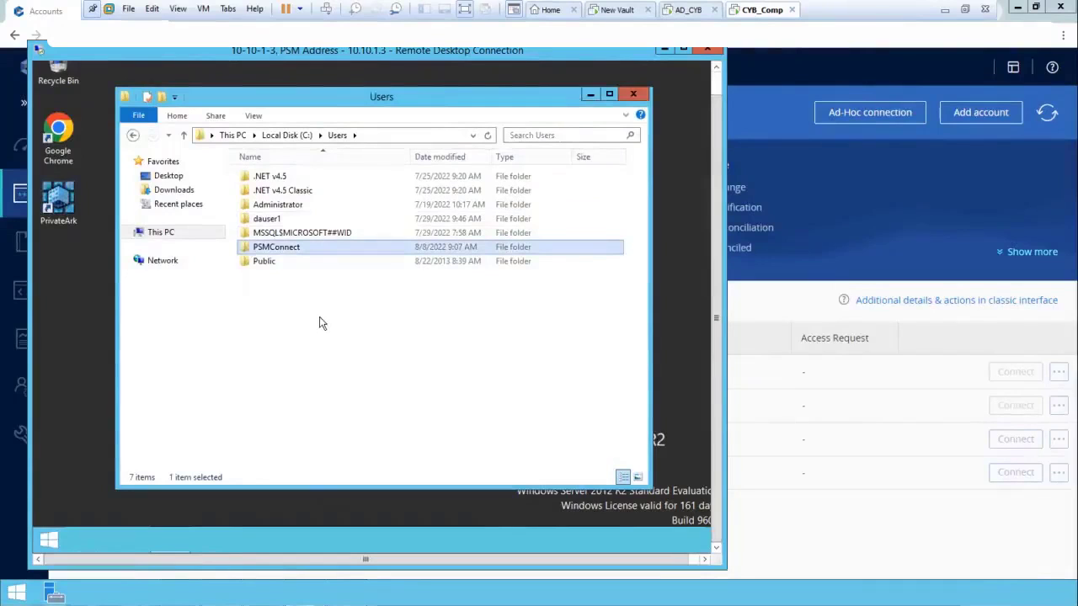
{"action": "left_click", "coordinate": [320, 323]}
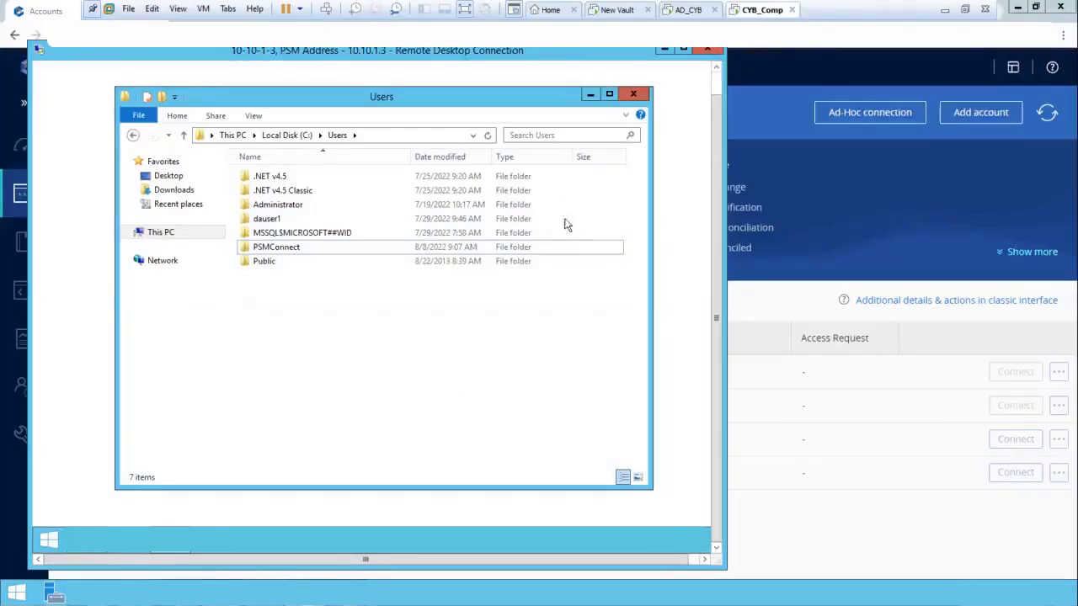
Close the file explorer and Server Manager in the remote session, and disconnect from 10.10.1.3
{"action": "left_click", "coordinate": [634, 95]}
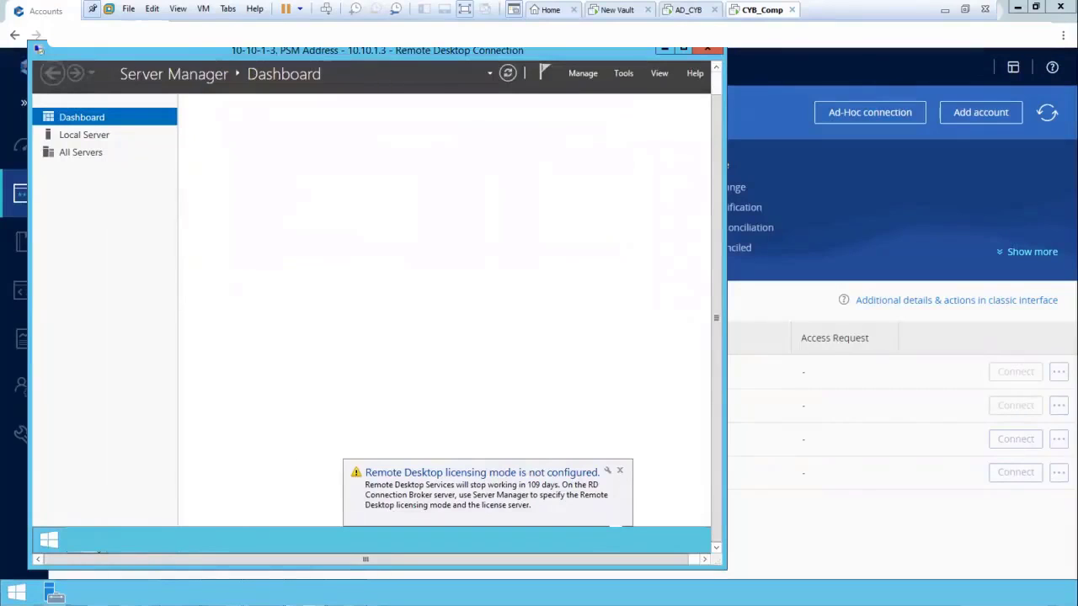
{"action": "right_click", "coordinate": [96, 540]}
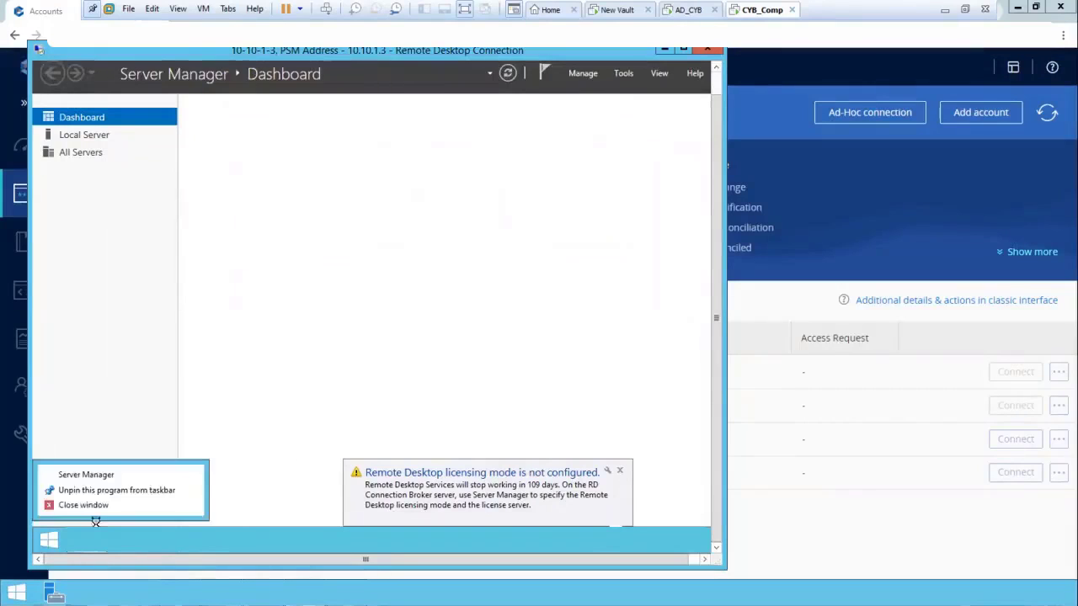
{"action": "left_click", "coordinate": [94, 506]}
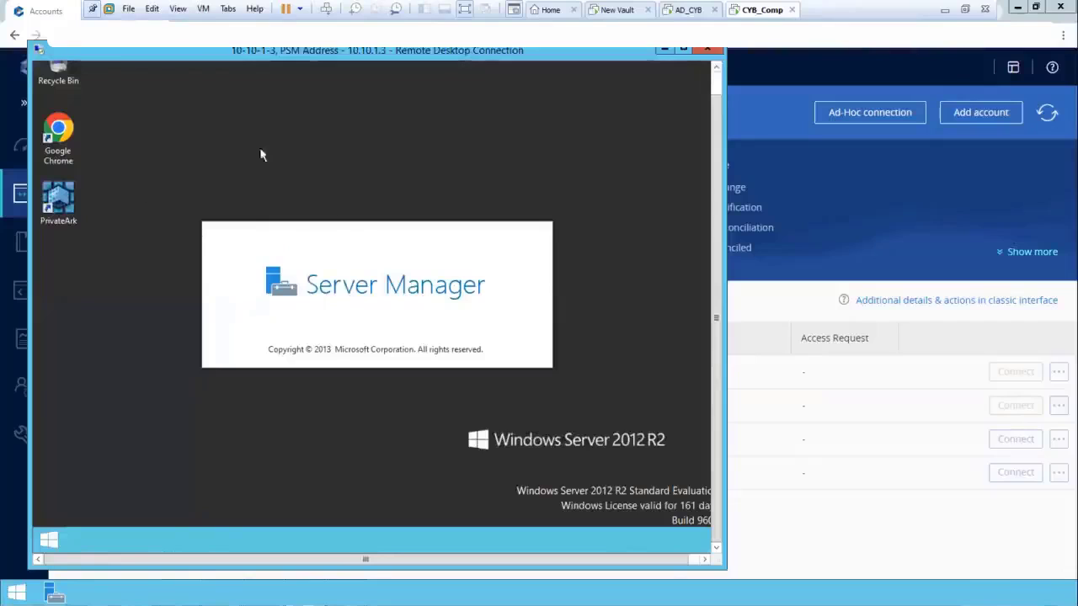
{"action": "left_click", "coordinate": [711, 51]}
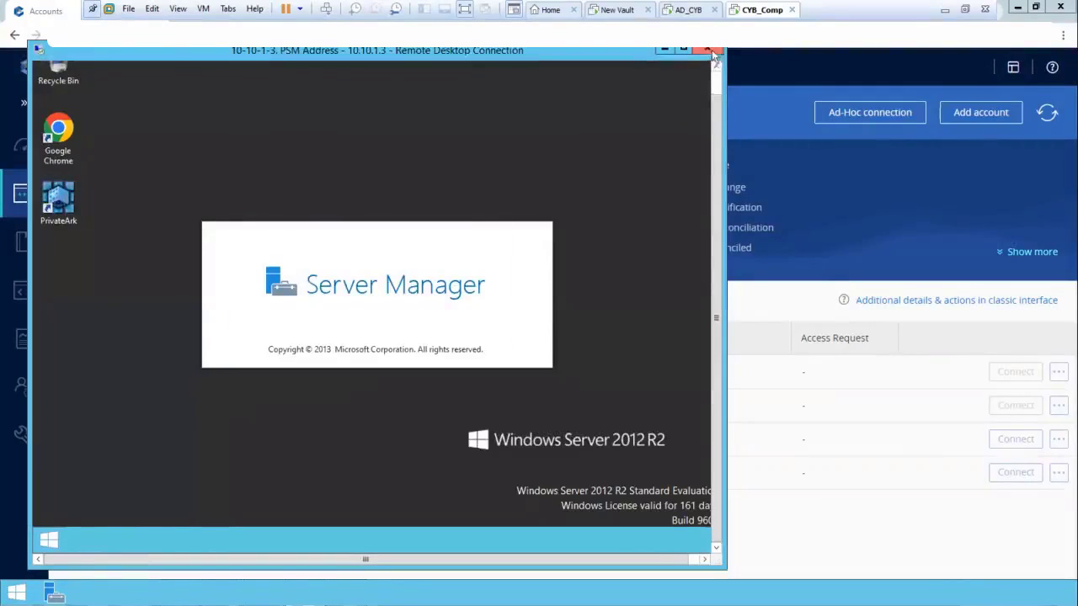
{"action": "left_click", "coordinate": [422, 328]}
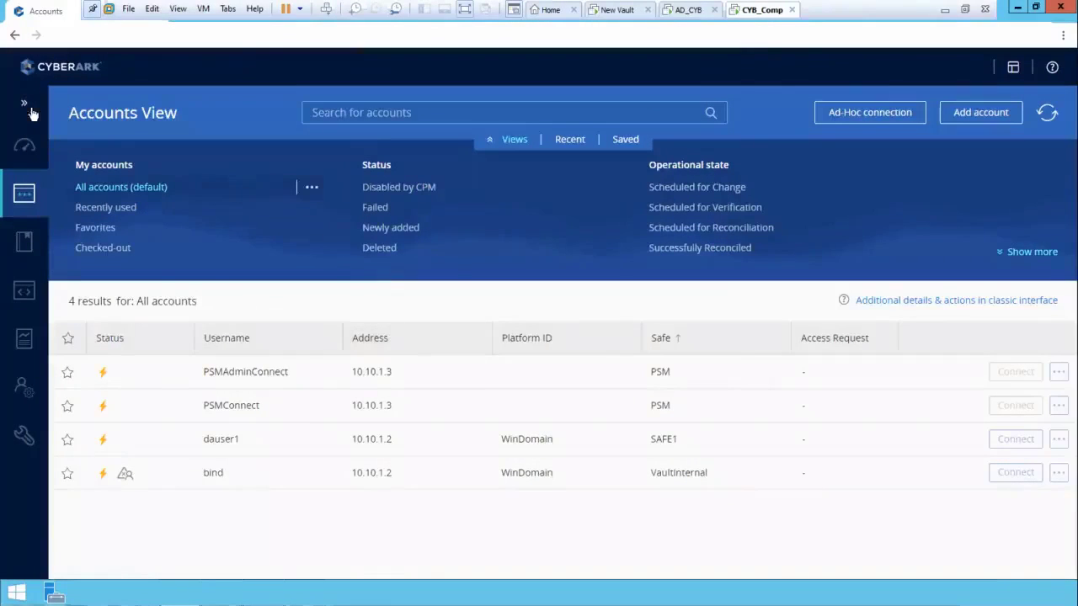
Open the Web Access Options in the system configuration and display the PSM-RDP connection component's properties
{"action": "mouse_move", "coordinate": [25, 436]}
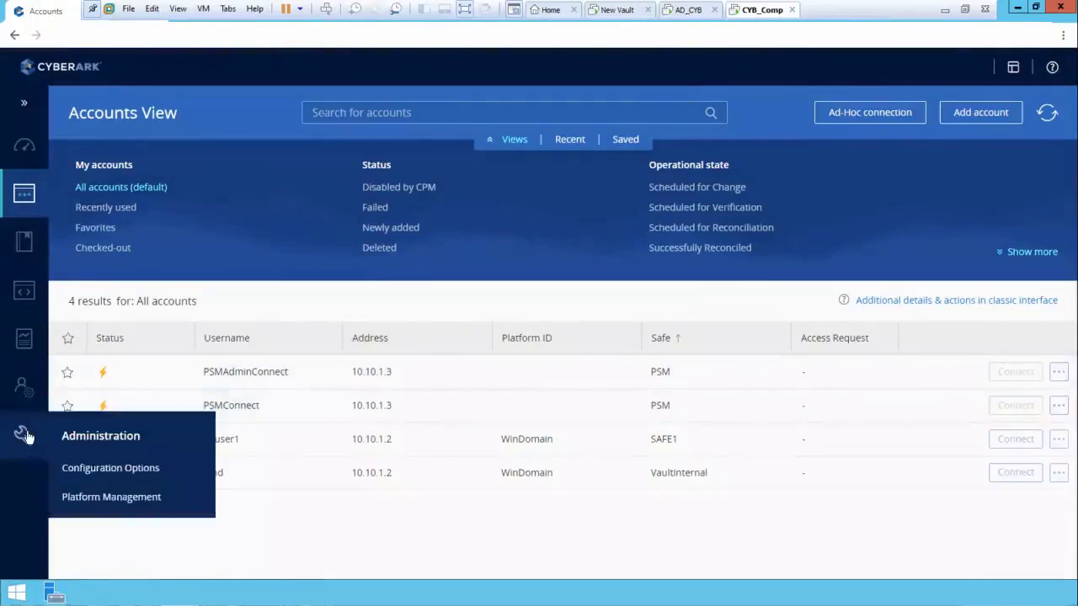
{"action": "left_click", "coordinate": [99, 468]}
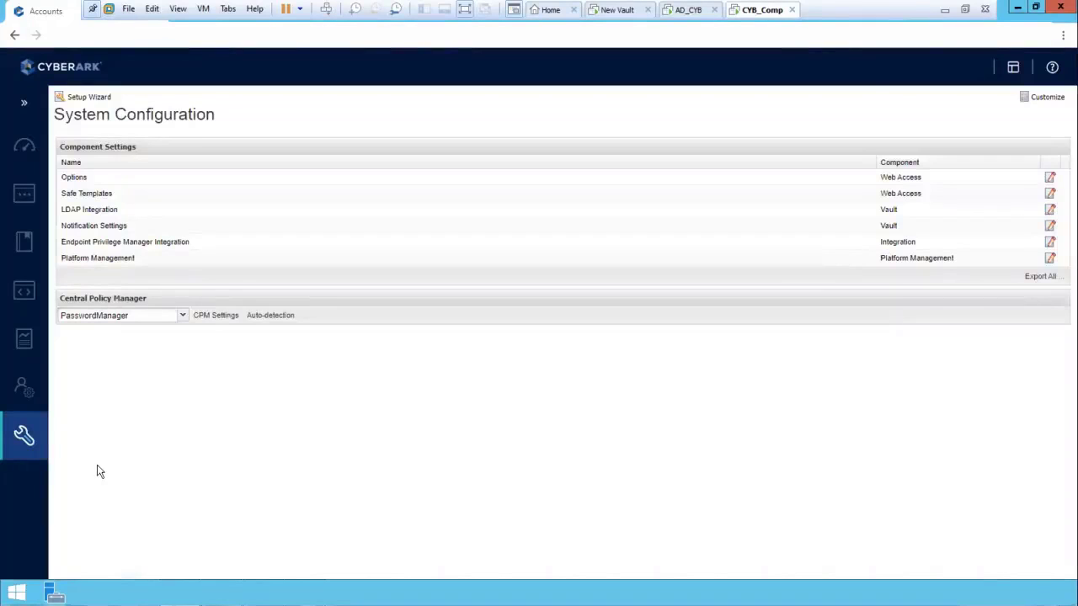
{"action": "left_click", "coordinate": [73, 177]}
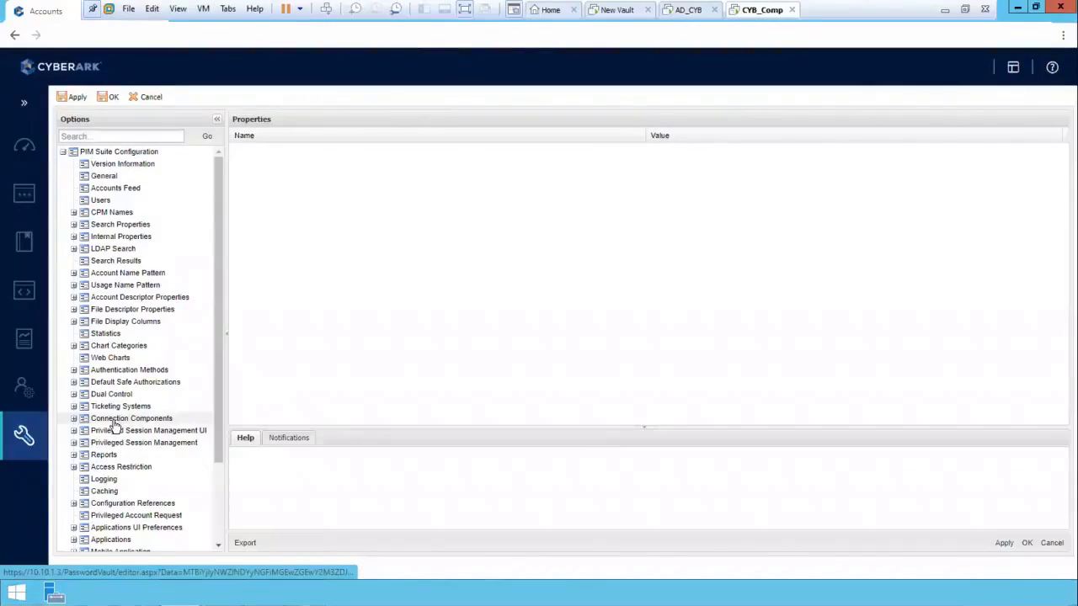
{"action": "left_click", "coordinate": [74, 419]}
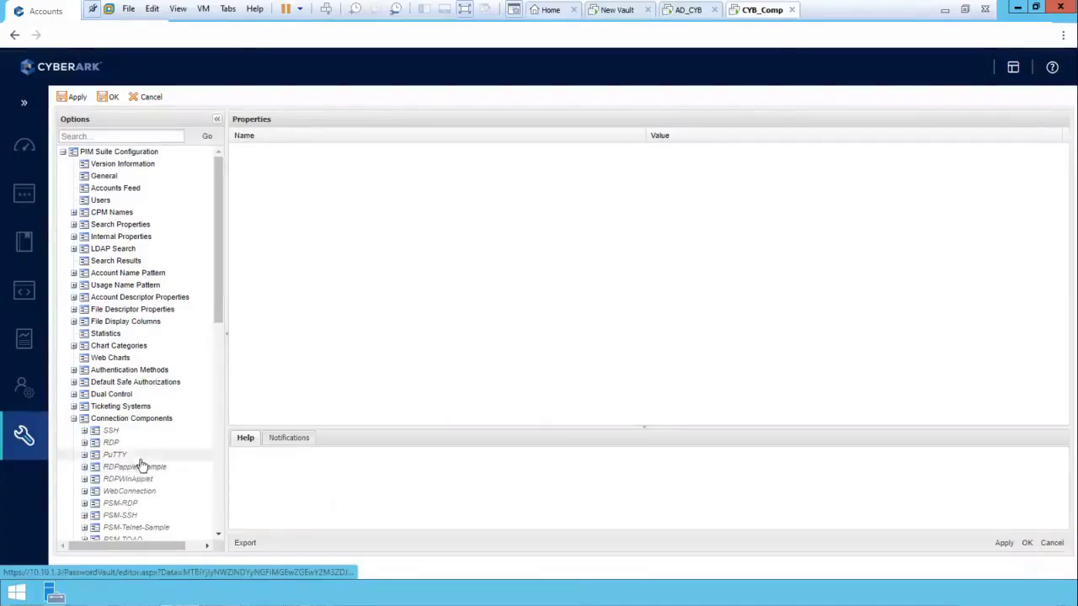
{"action": "left_click", "coordinate": [119, 502]}
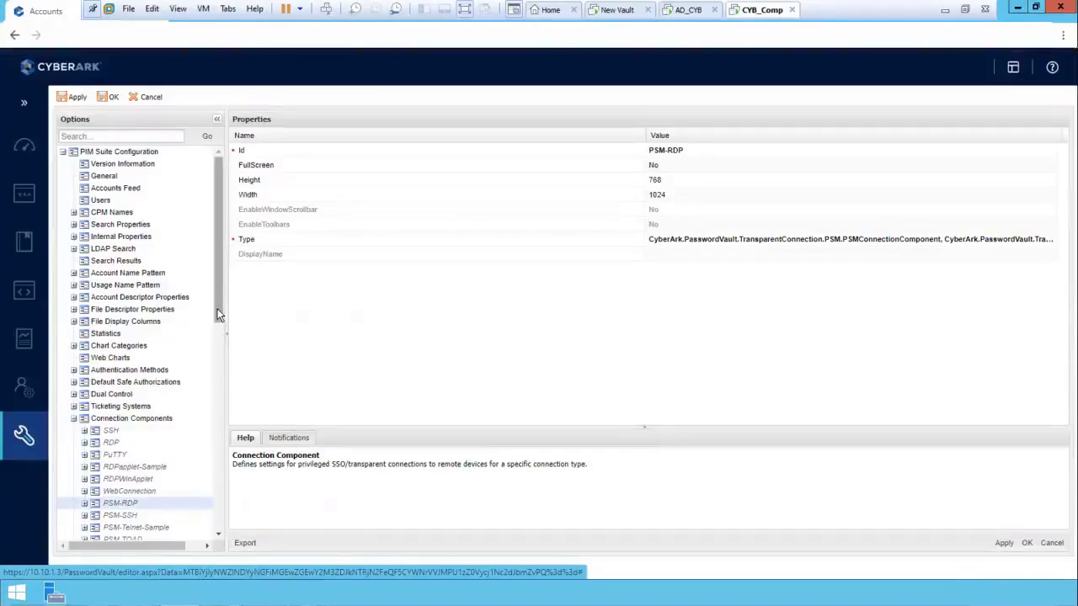
{"action": "left_click_drag", "start_coordinate": [218, 314], "coordinate": [224, 360]}
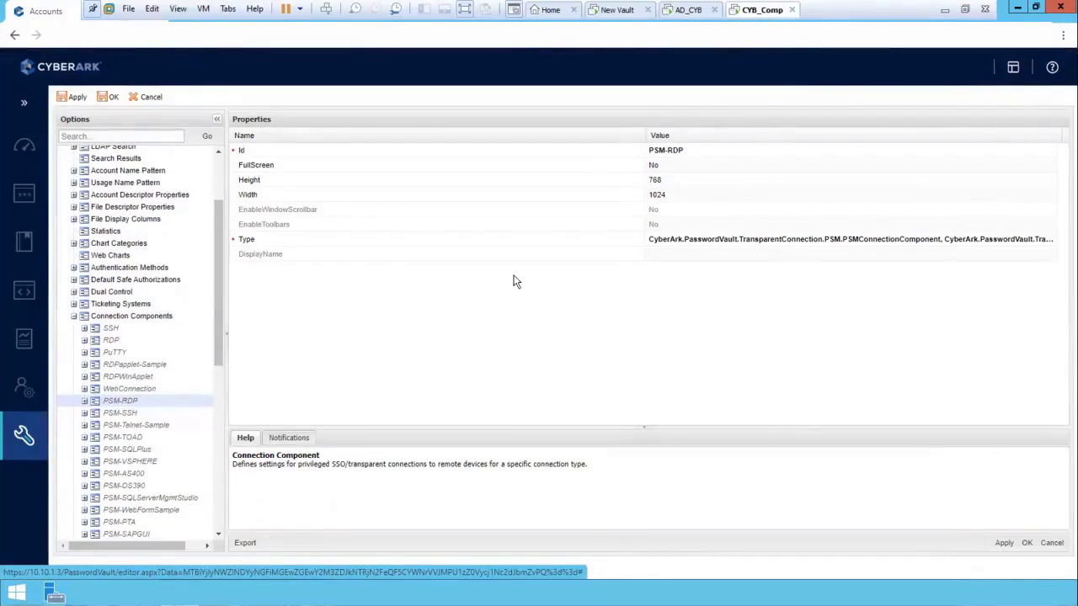
Set FullScreen to Yes for the PSM-RDP connection component, apply the change, and save and close the options
{"action": "left_click", "coordinate": [658, 169]}
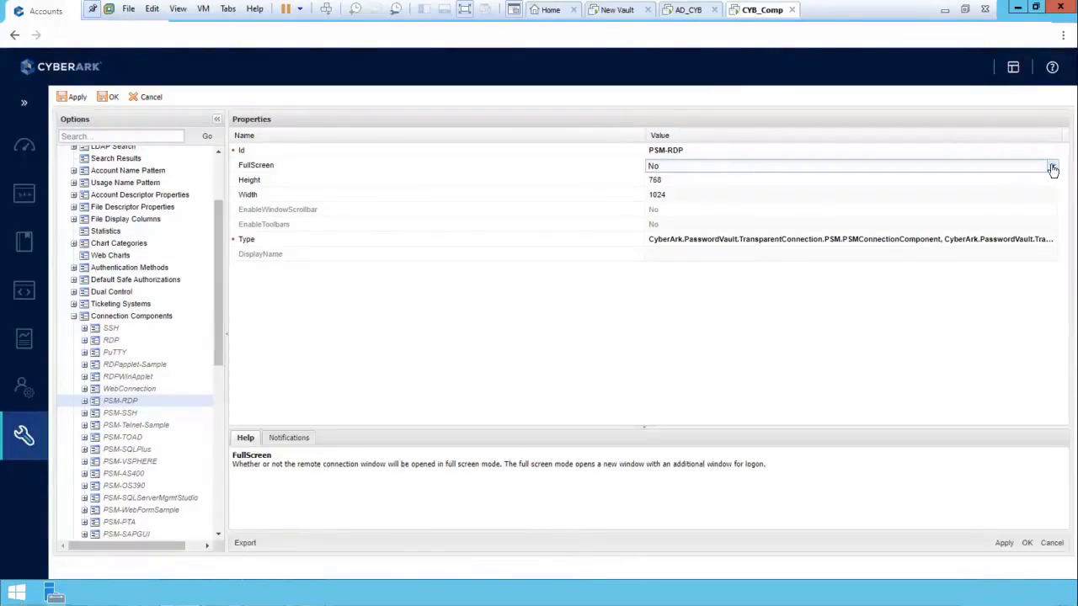
{"action": "left_click", "coordinate": [1052, 168]}
{"action": "left_click", "coordinate": [673, 182]}
{"action": "left_click", "coordinate": [653, 326]}
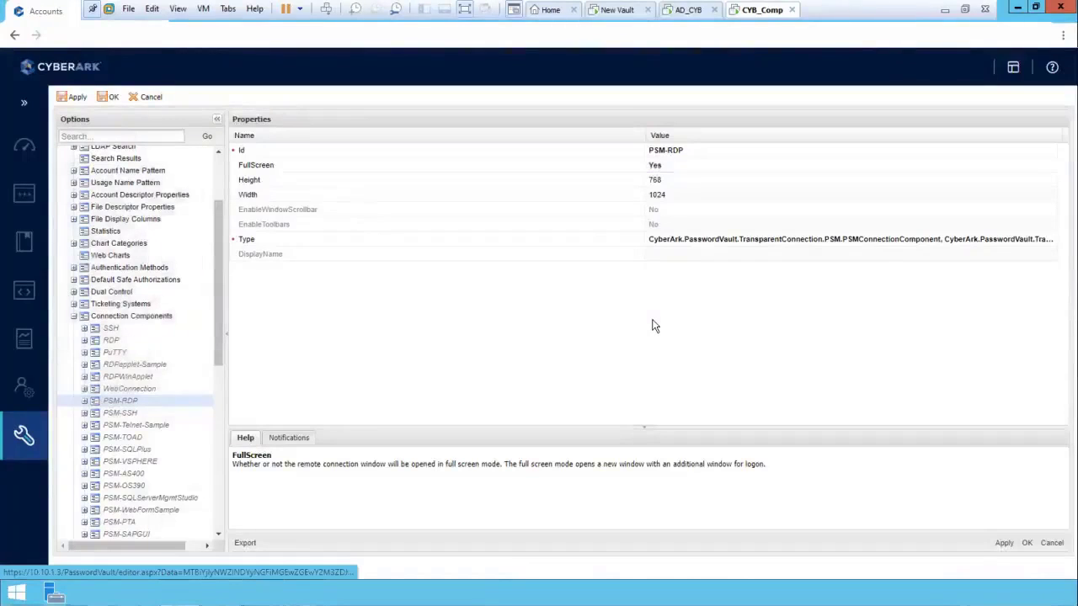
{"action": "left_click", "coordinate": [1007, 543]}
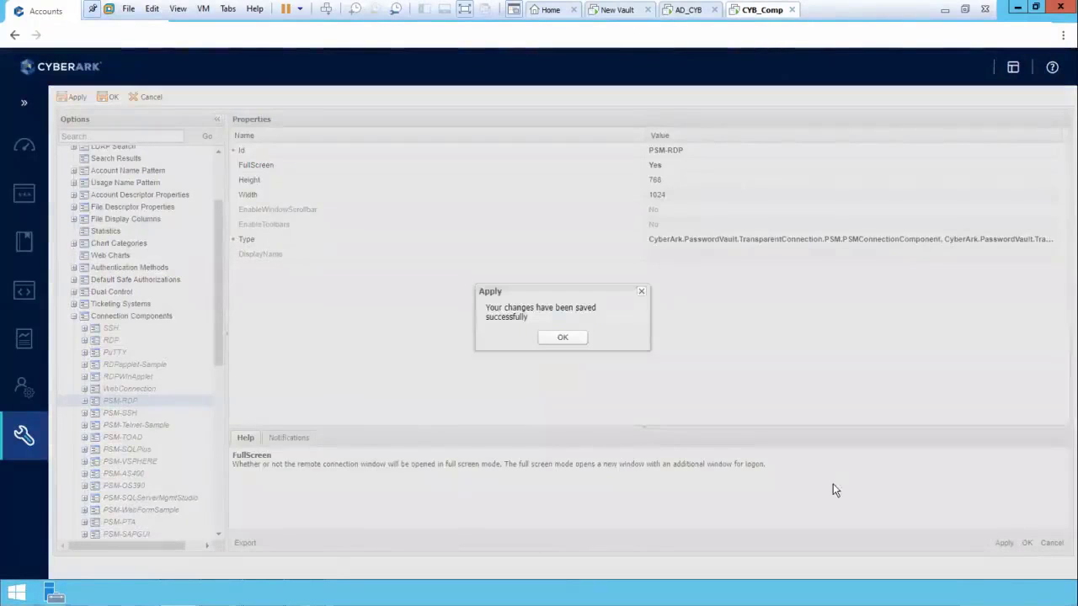
{"action": "left_click", "coordinate": [561, 340]}
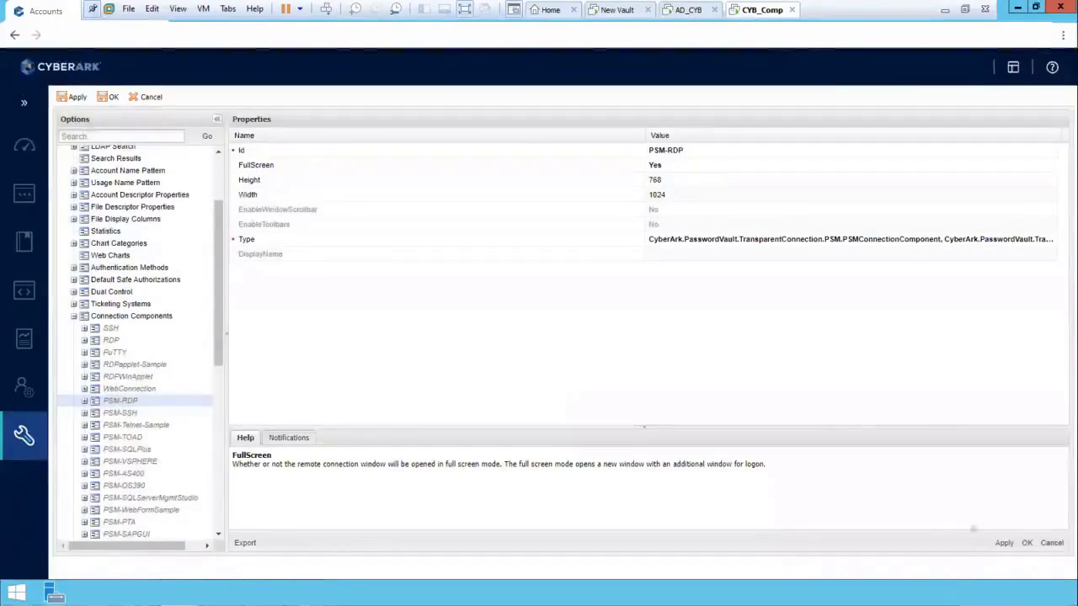
{"action": "left_click", "coordinate": [1026, 543]}
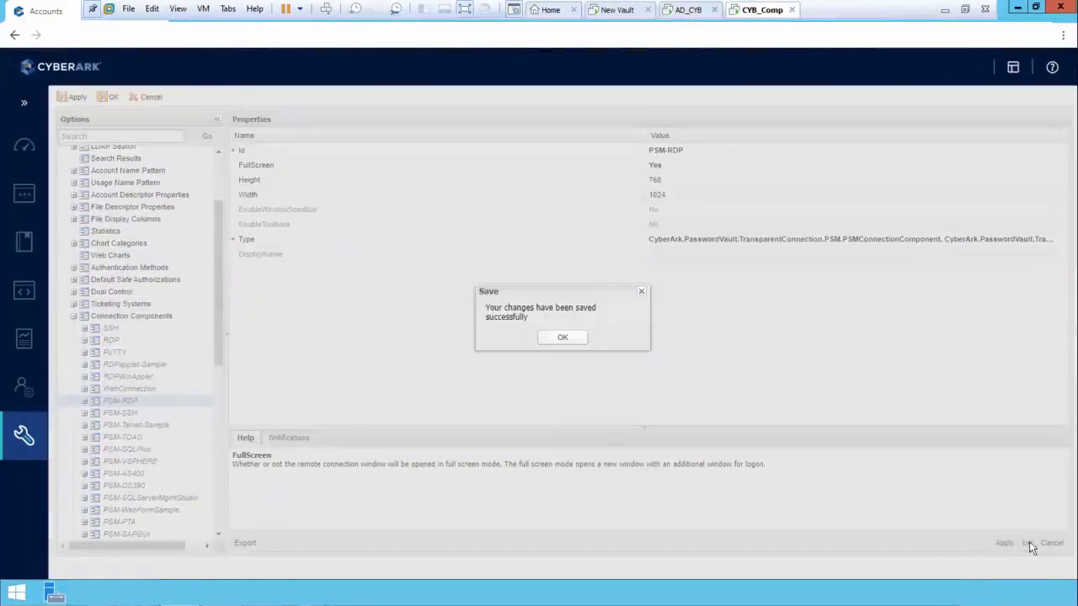
{"action": "left_click", "coordinate": [574, 339]}
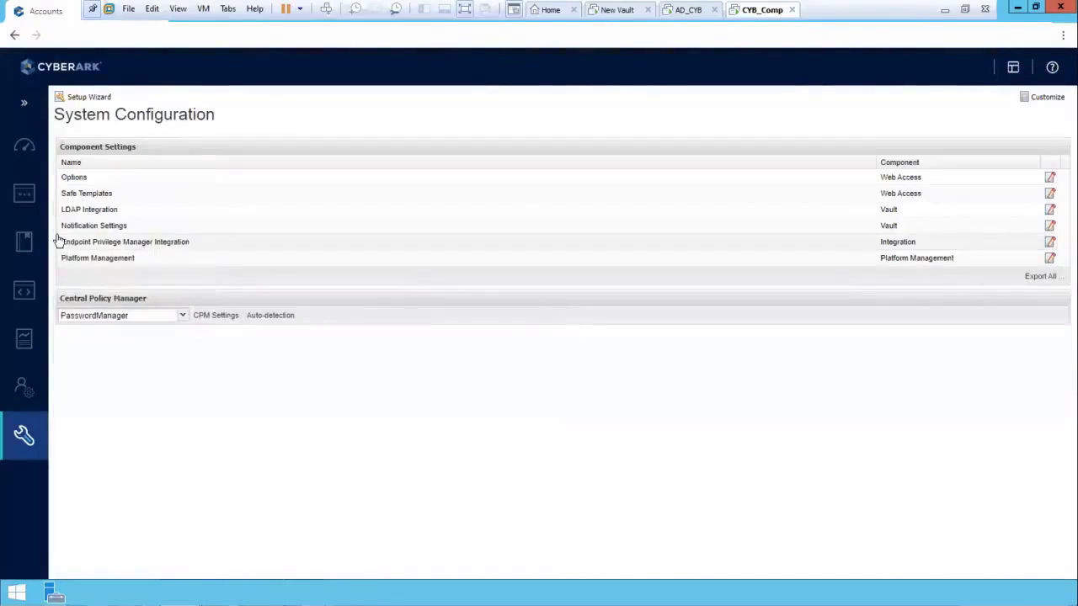
Open the Accounts View listing all accounts
{"action": "mouse_move", "coordinate": [42, 202]}
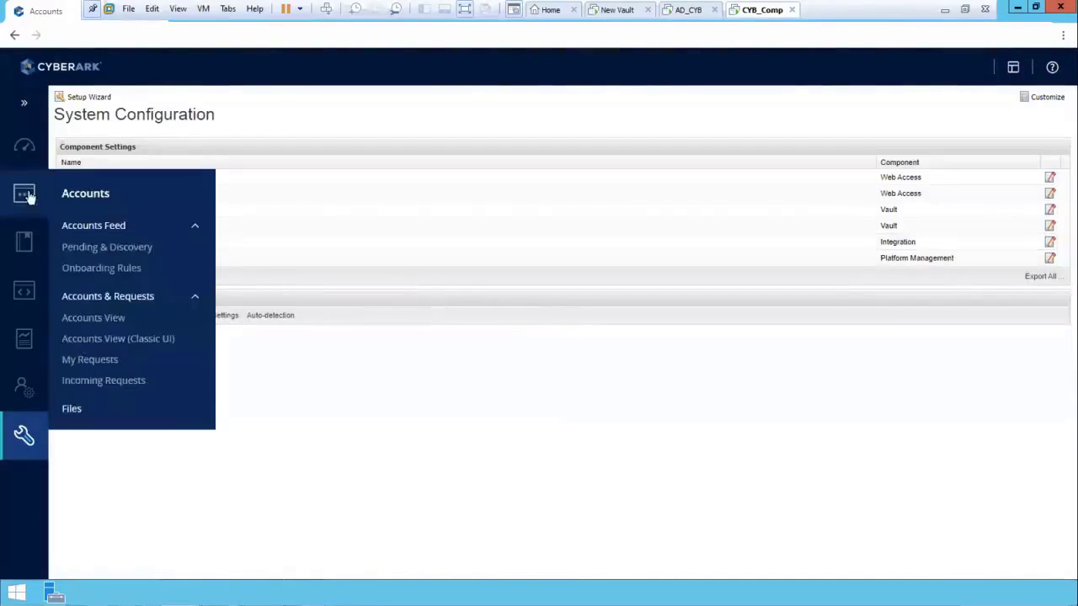
{"action": "left_click", "coordinate": [93, 318]}
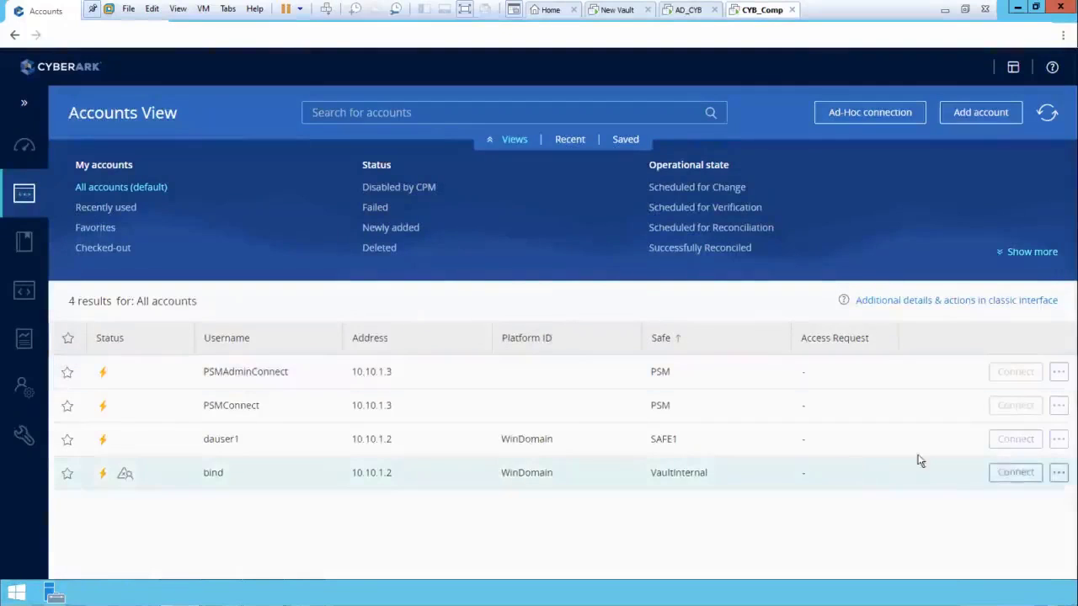
{"action": "left_click", "coordinate": [1015, 440]}
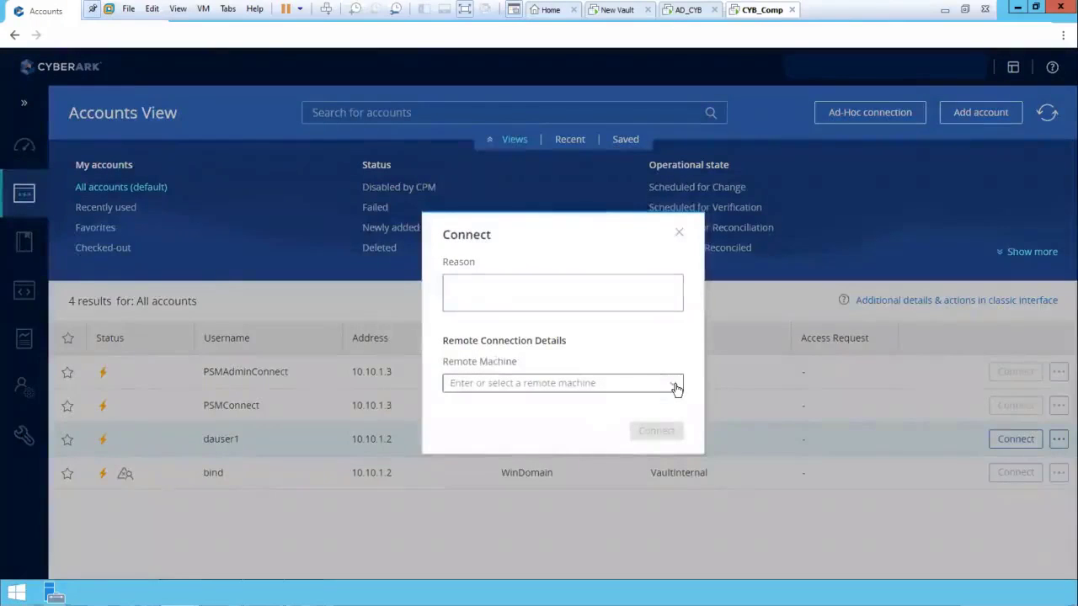
{"action": "left_click", "coordinate": [675, 385]}
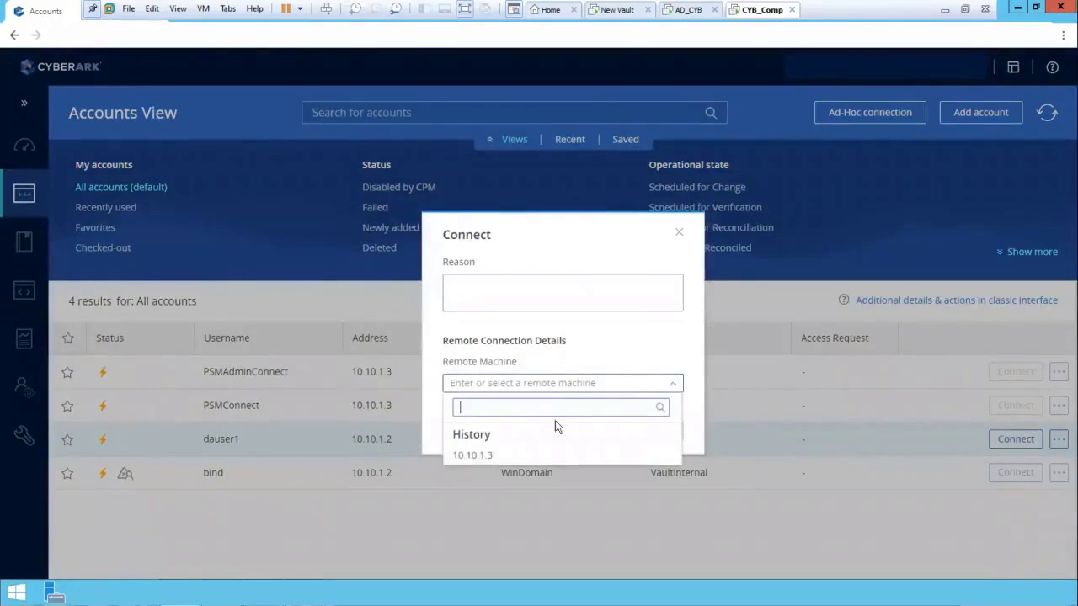
{"action": "left_click", "coordinate": [678, 233]}
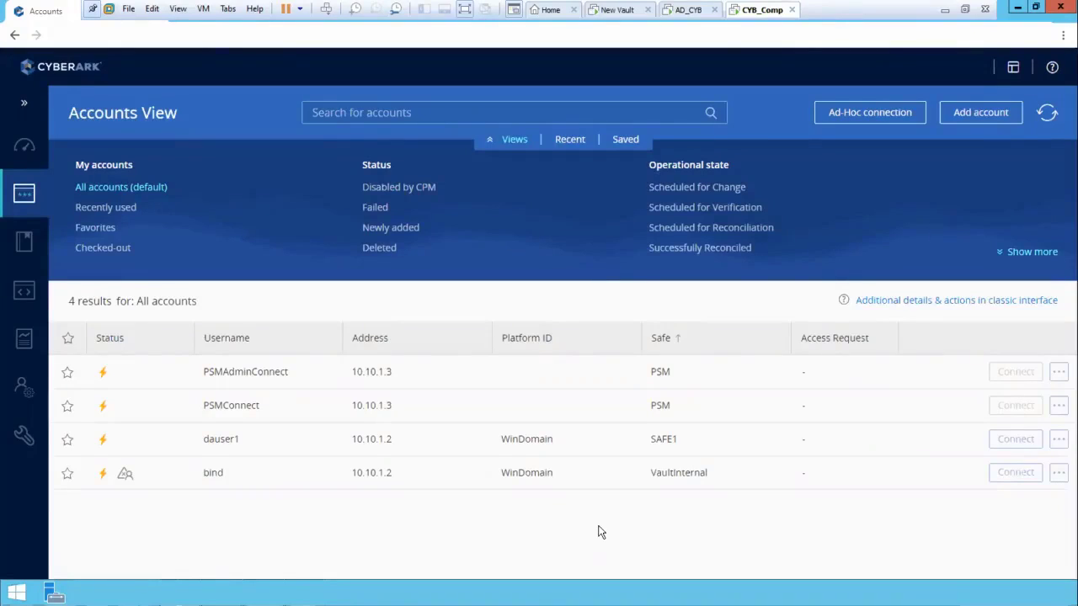
Switch to the classic accounts interface and open the account details of dauser1 in SAFE1
{"action": "left_click", "coordinate": [896, 297]}
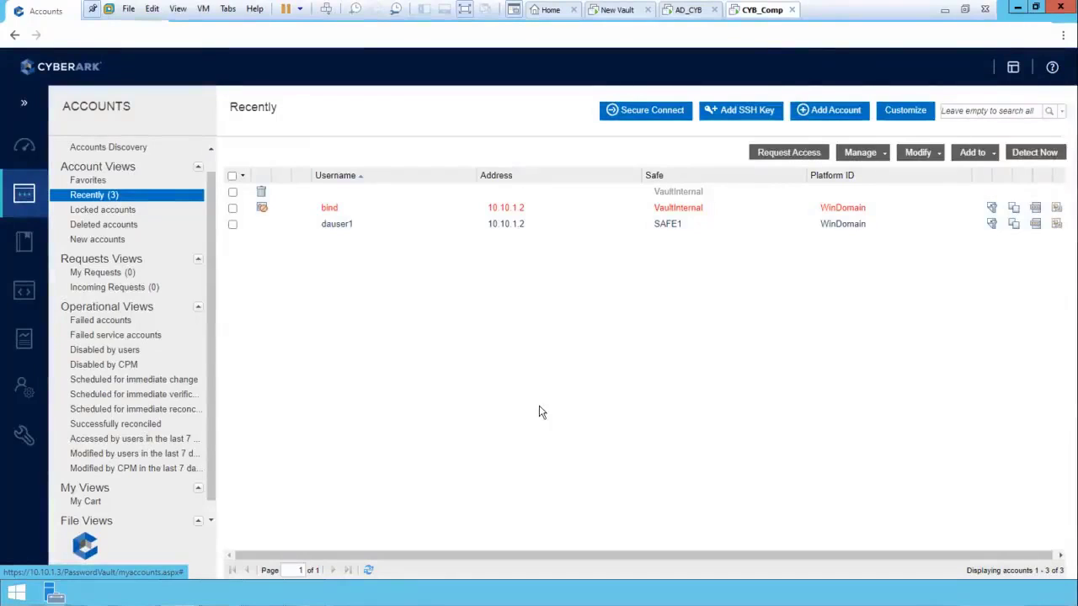
{"action": "left_click", "coordinate": [348, 229]}
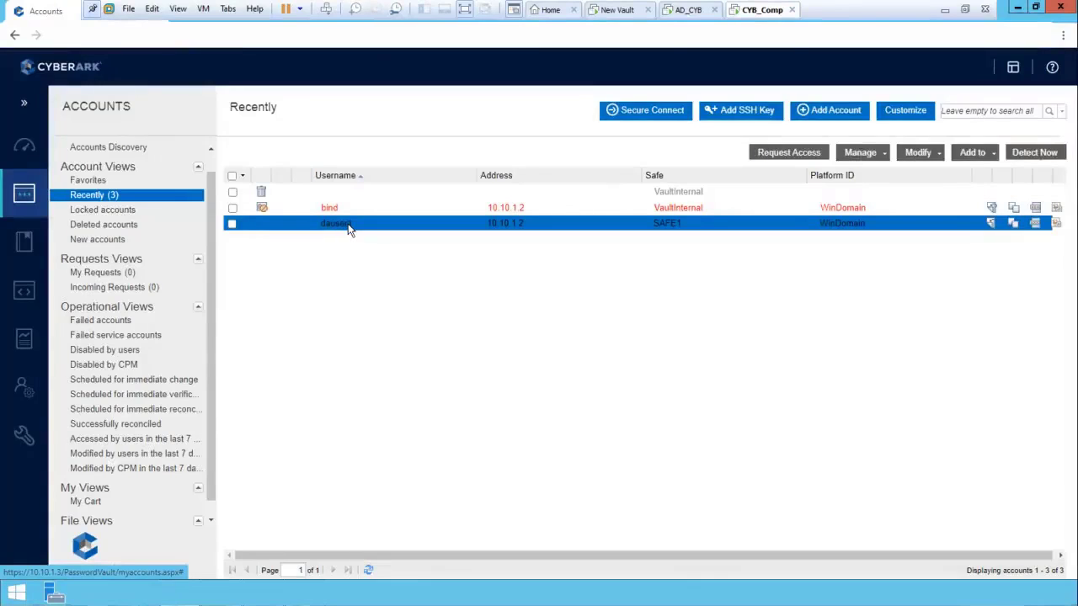
{"action": "left_click", "coordinate": [348, 228]}
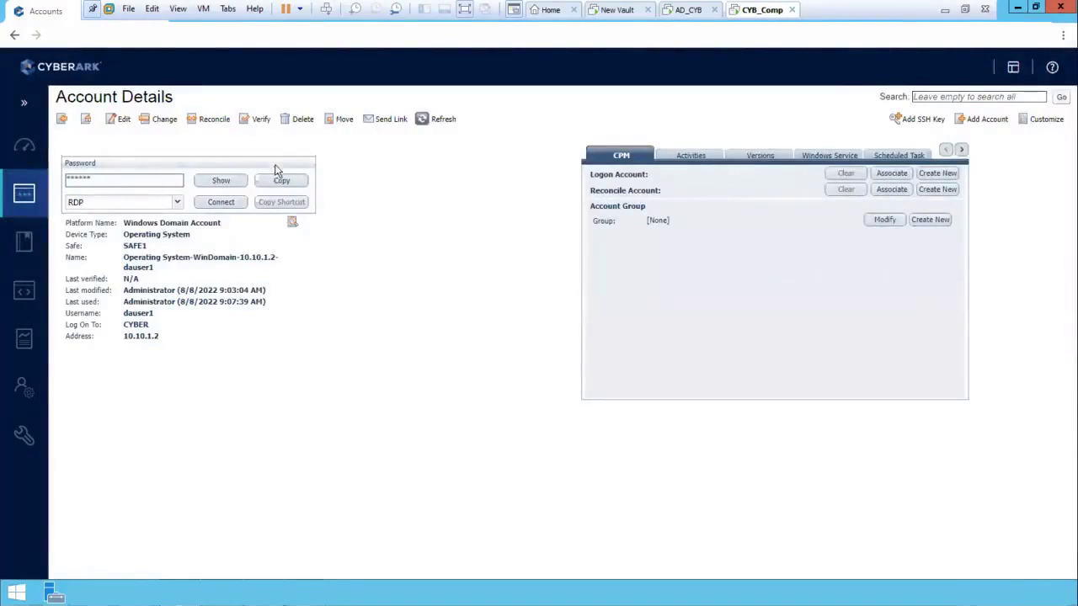
Request immediate password verification for dauser1, confirm it, and check the account's CPM scheduling status
{"action": "left_click", "coordinate": [261, 121]}
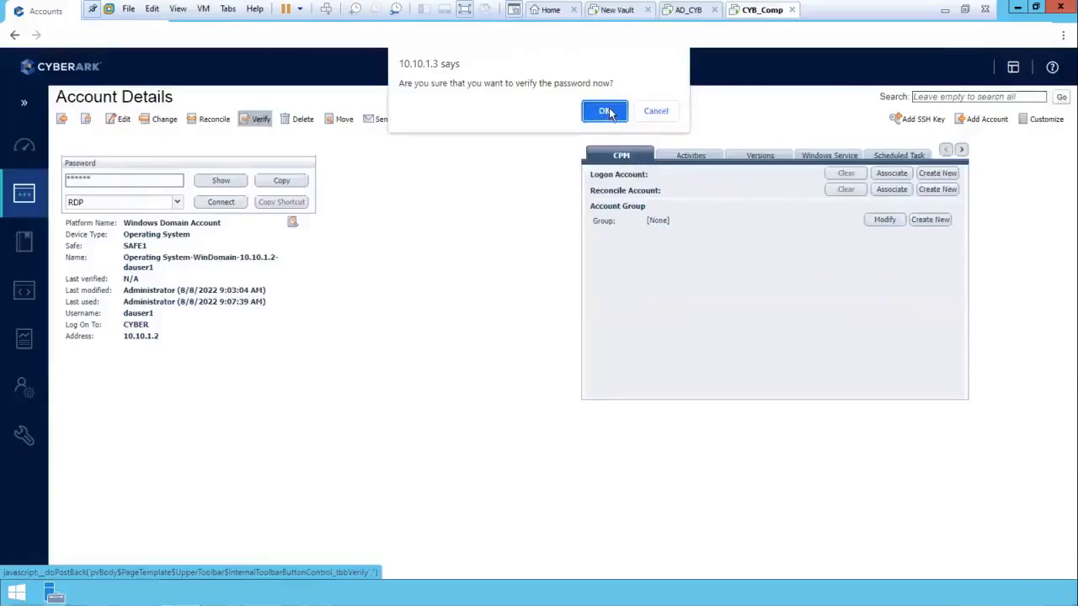
{"action": "left_click", "coordinate": [606, 112]}
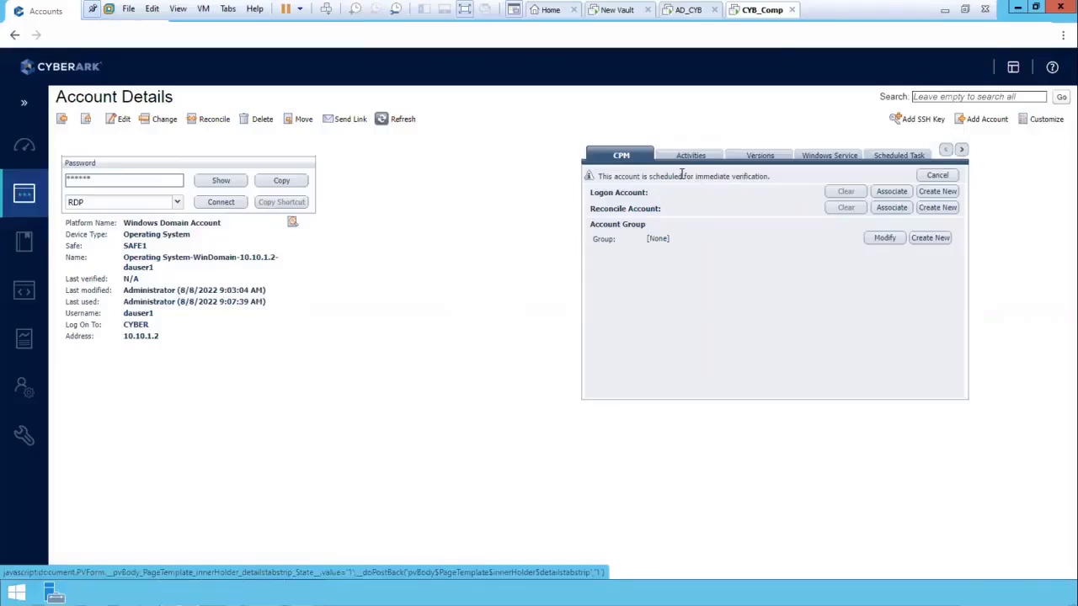
{"action": "triple_click", "coordinate": [682, 176]}
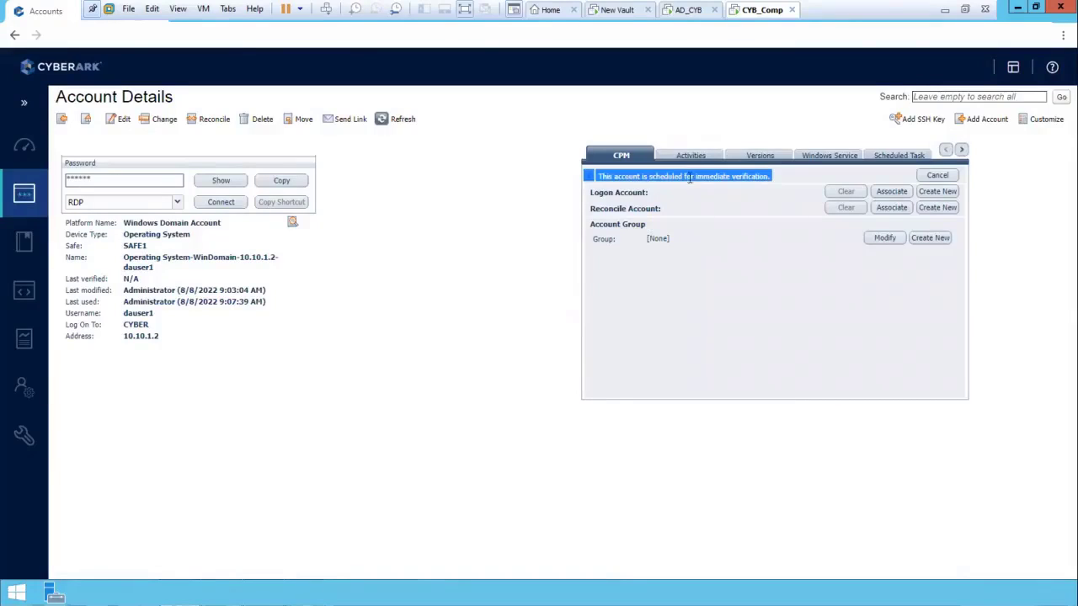